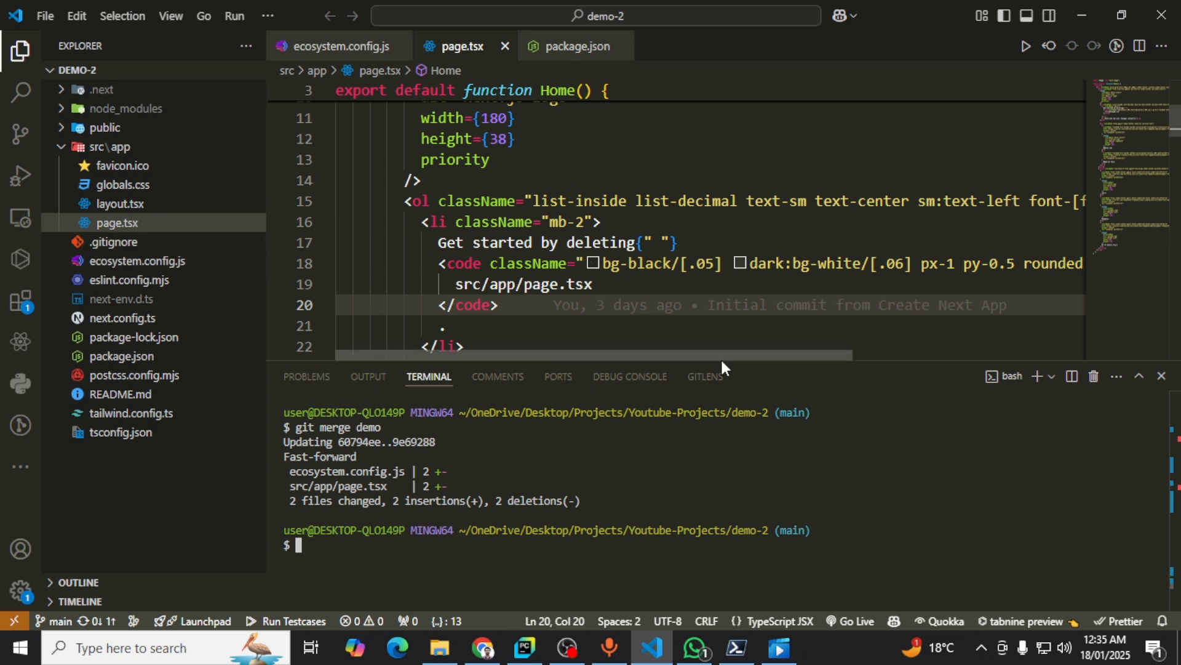
# Enlarge the editor above the terminal, then view the Next.js page at localhost:3000 in Chrome.
pyautogui.moveTo(863, 360); pyautogui.dragTo(859, 380)
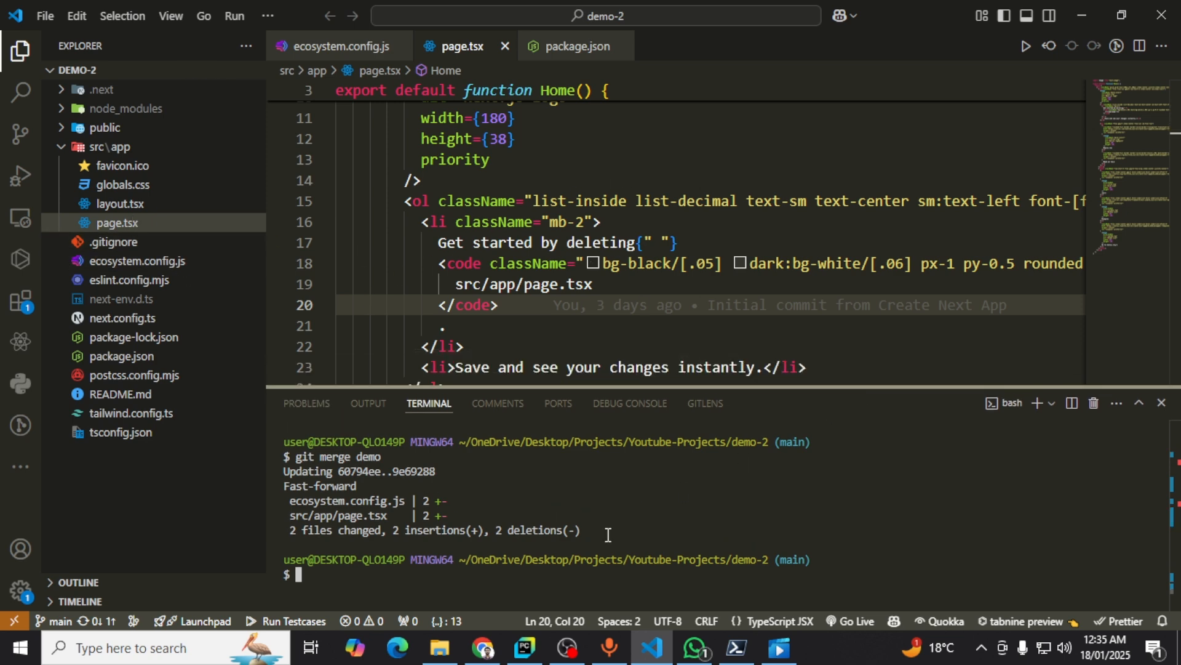
pyautogui.click(482, 647)
pyautogui.click(760, 14)
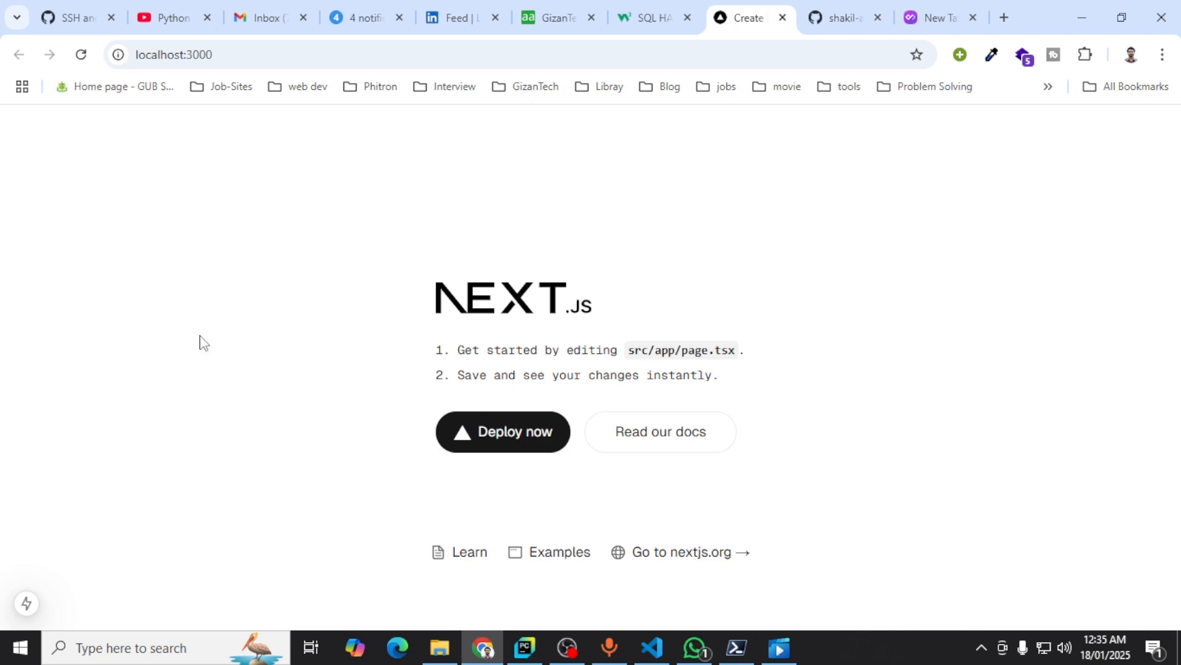
# Flip between the SSH terminal, the localhost:3000 page and the demo-2 code, then put Chrome away.
pyautogui.click(736, 648)
pyautogui.moveTo(777, 647)
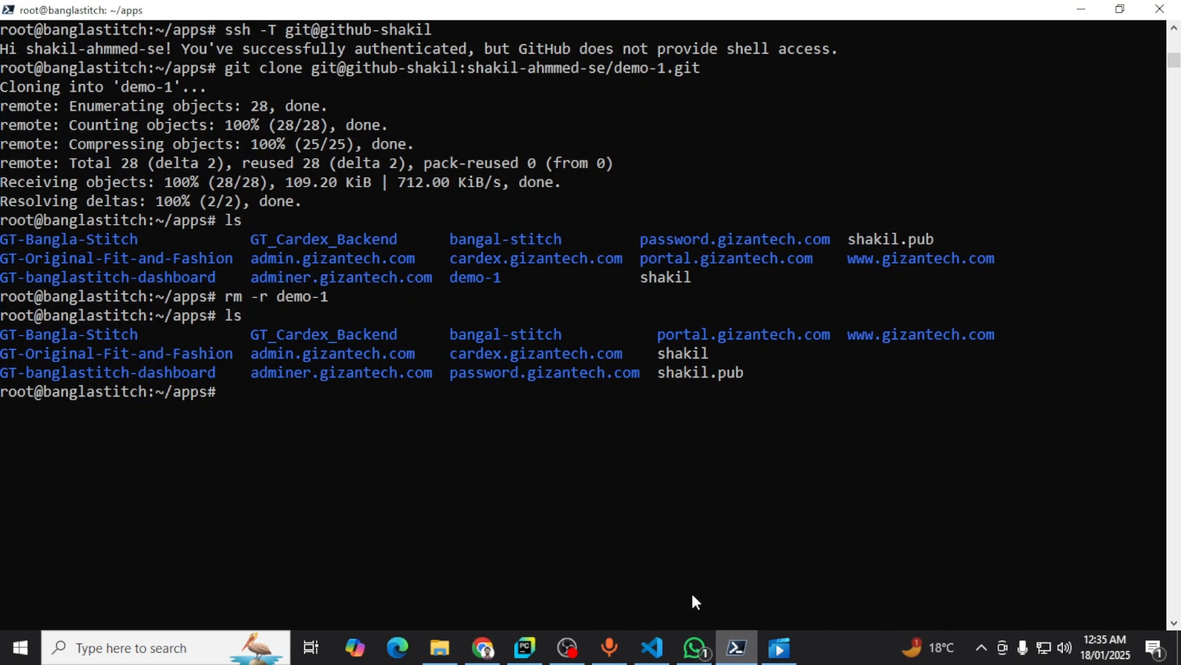
pyautogui.click(484, 648)
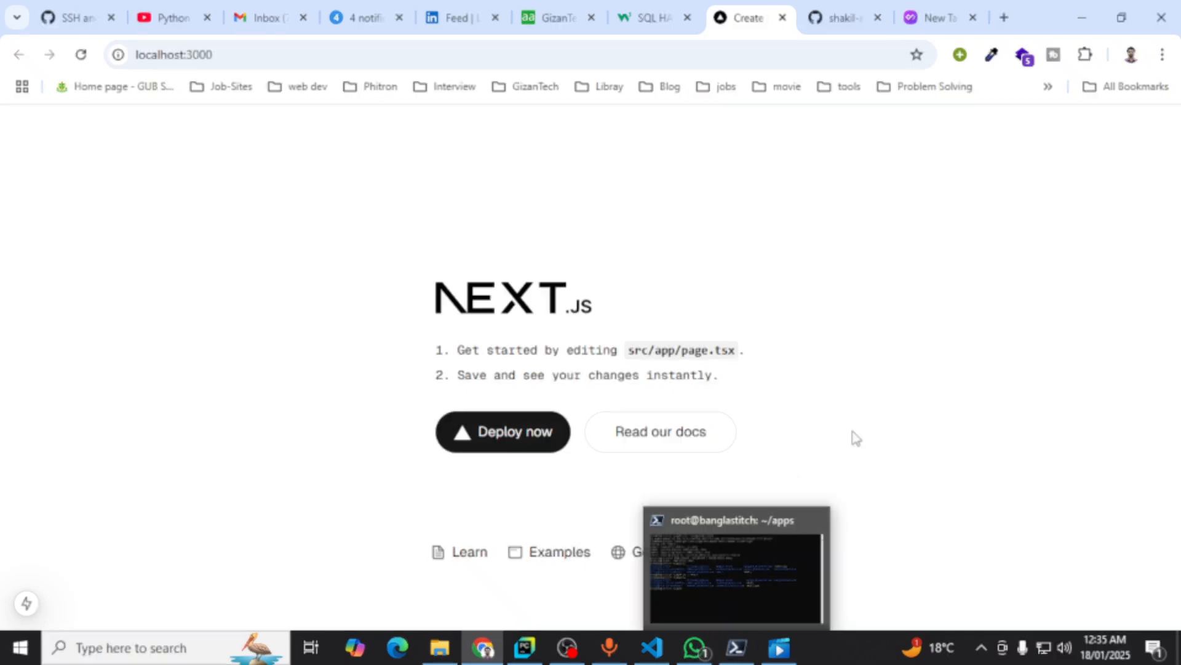
pyautogui.click(652, 647)
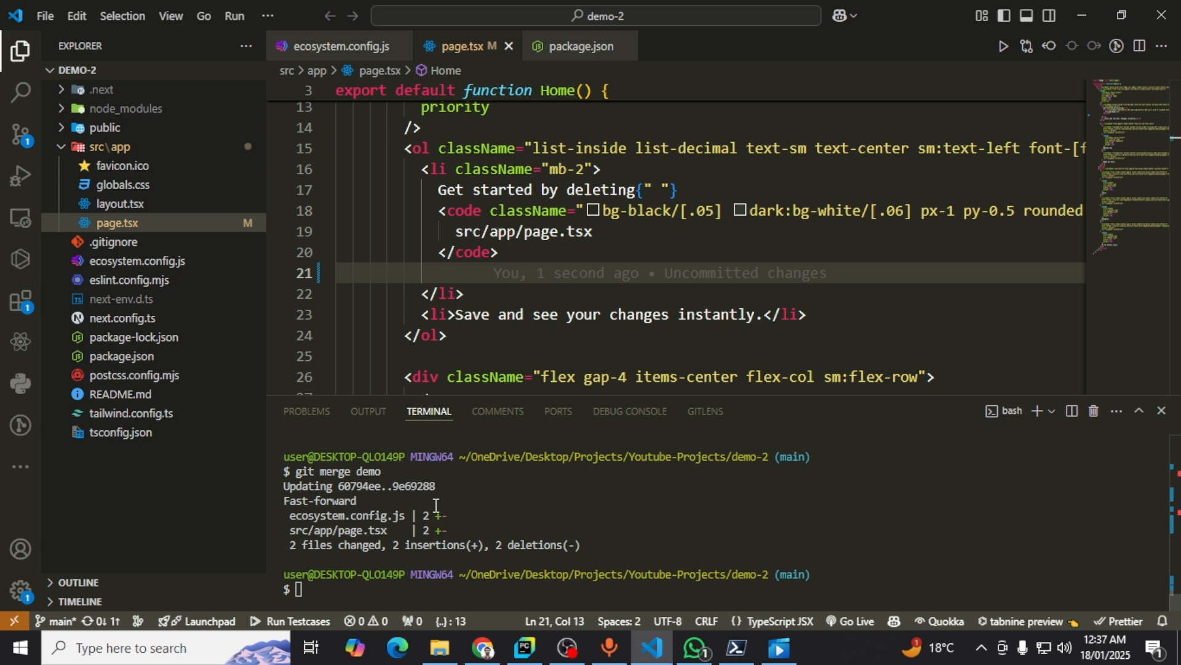
pyautogui.click(483, 648)
pyautogui.click(483, 647)
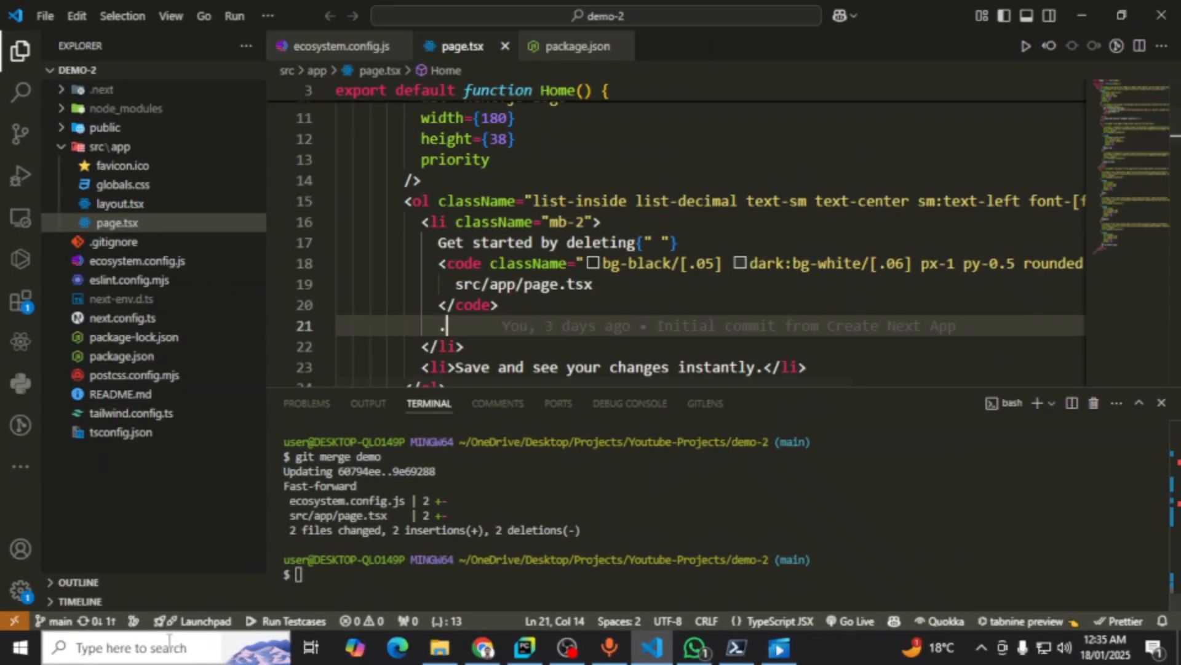
# Bring the SSH session forward and navigate from home back into the ~/apps folder.
pyautogui.click(191, 643)
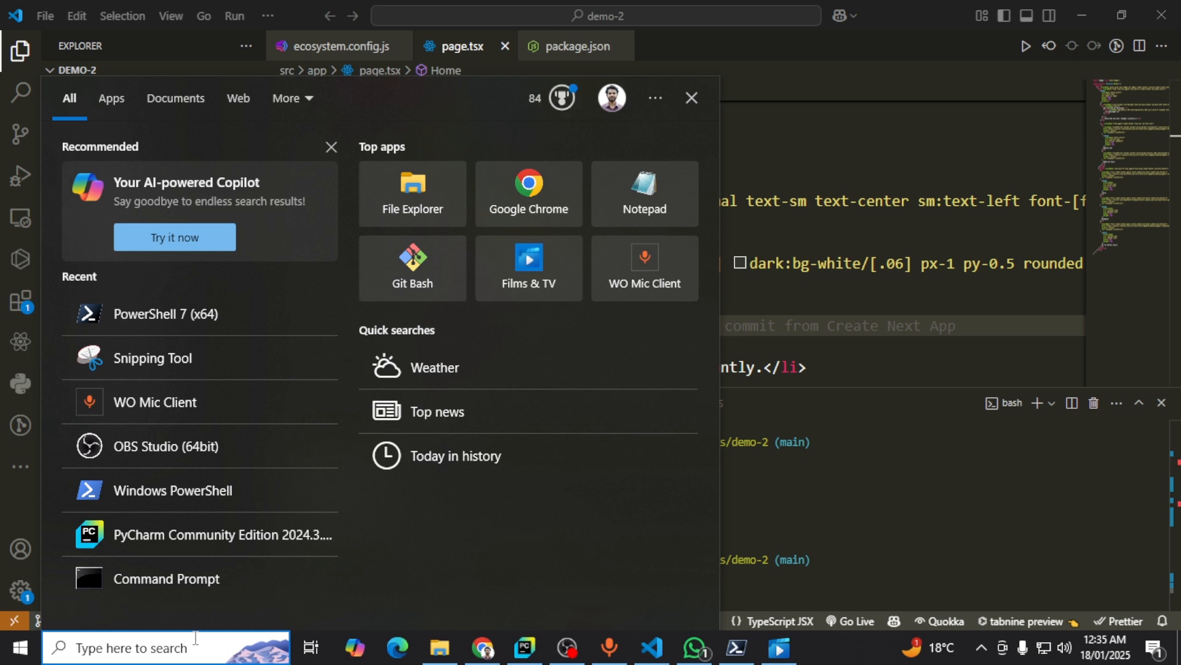
pyautogui.write('com')
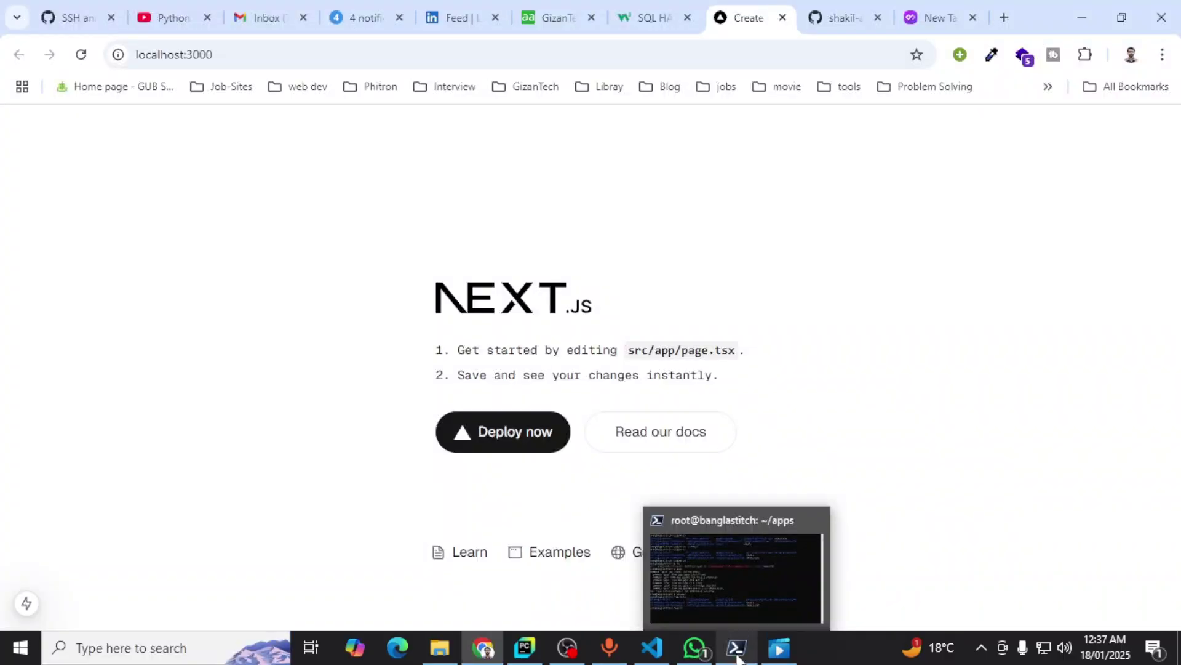
pyautogui.click(736, 651)
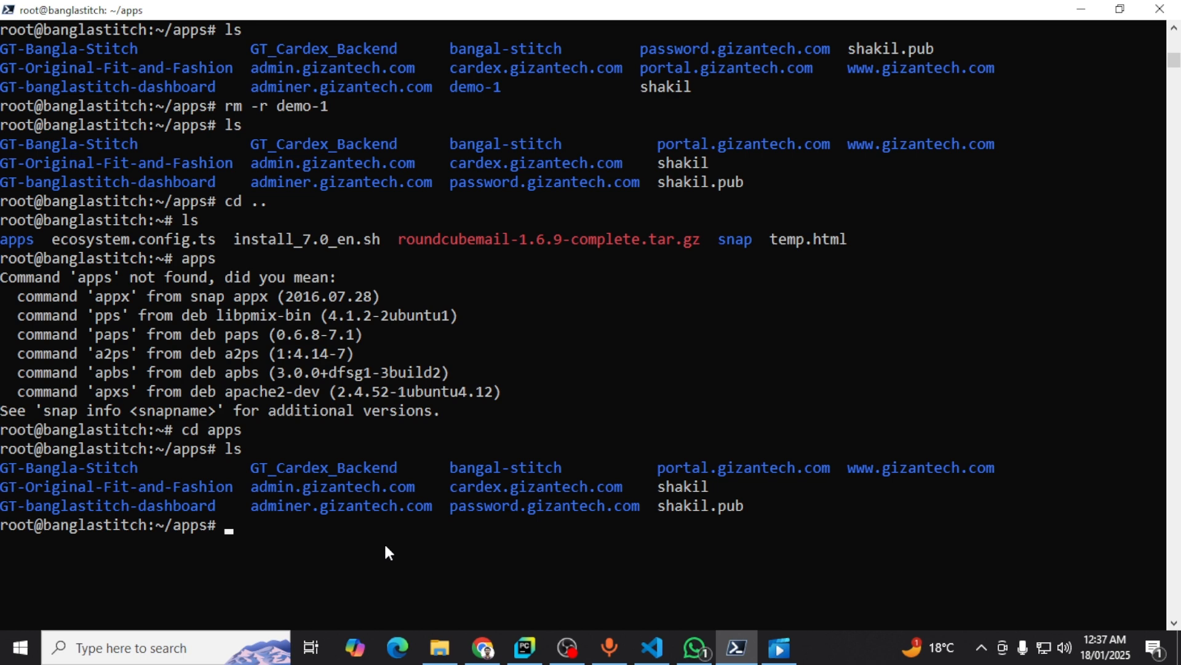
pyautogui.write('cd ')
pyautogui.write('.')
pyautogui.press('Return')
pyautogui.write('cd .')
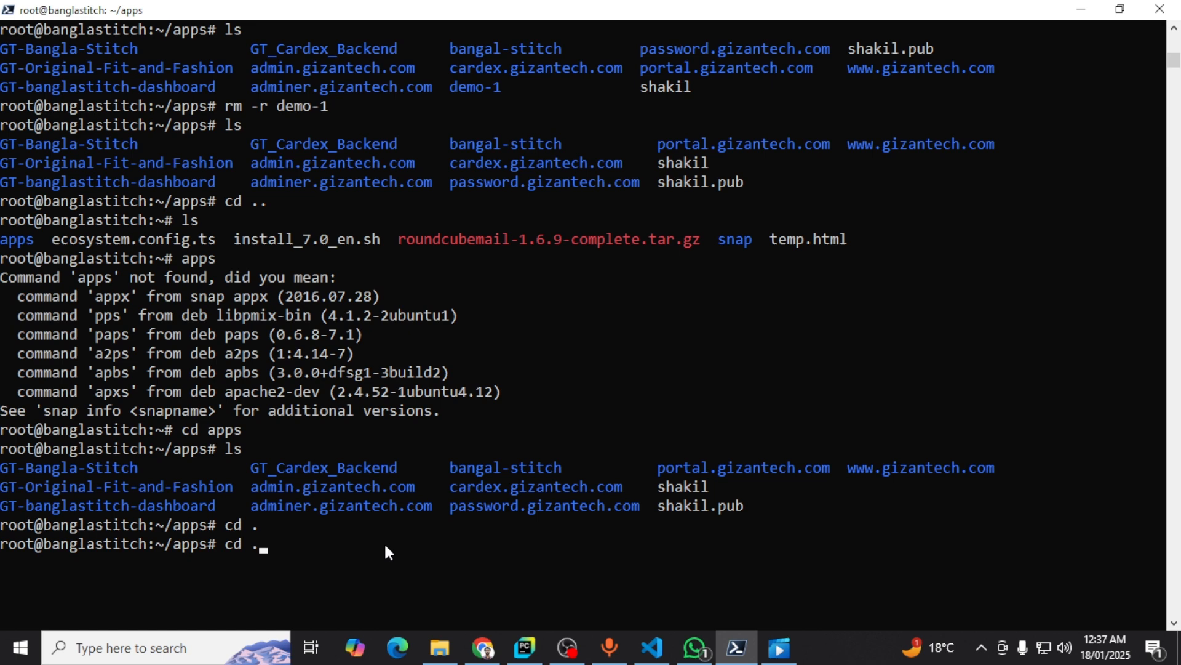
pyautogui.write('.')
pyautogui.press('Return')
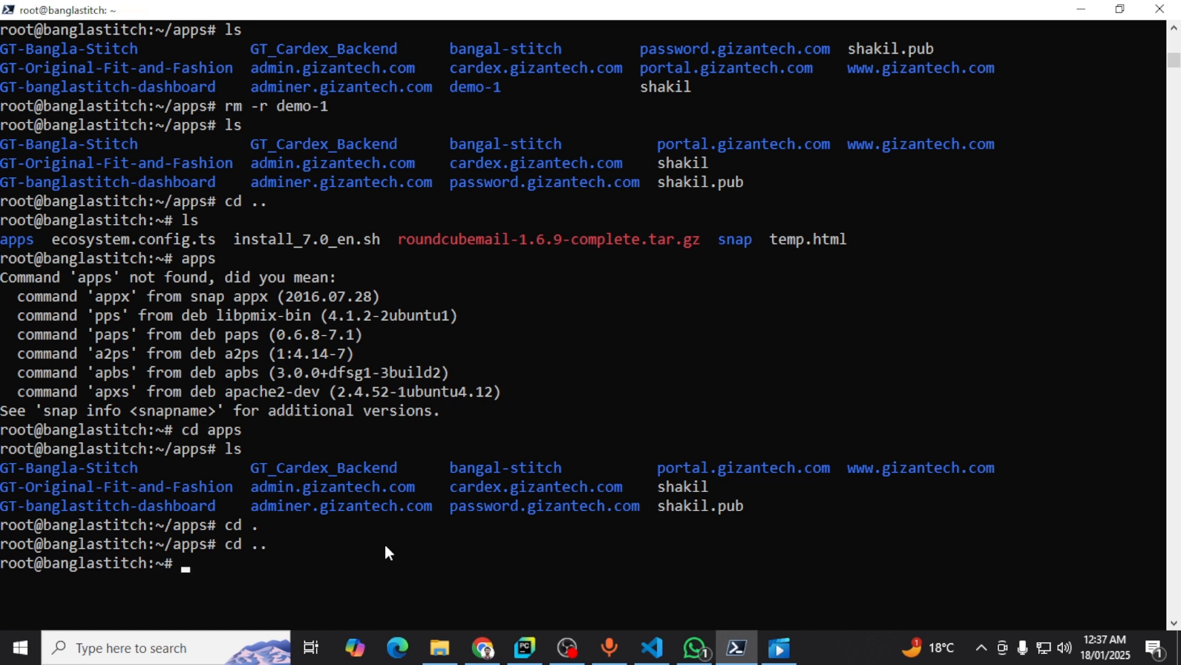
pyautogui.write('ls')
pyautogui.press('Return')
pyautogui.write('c')
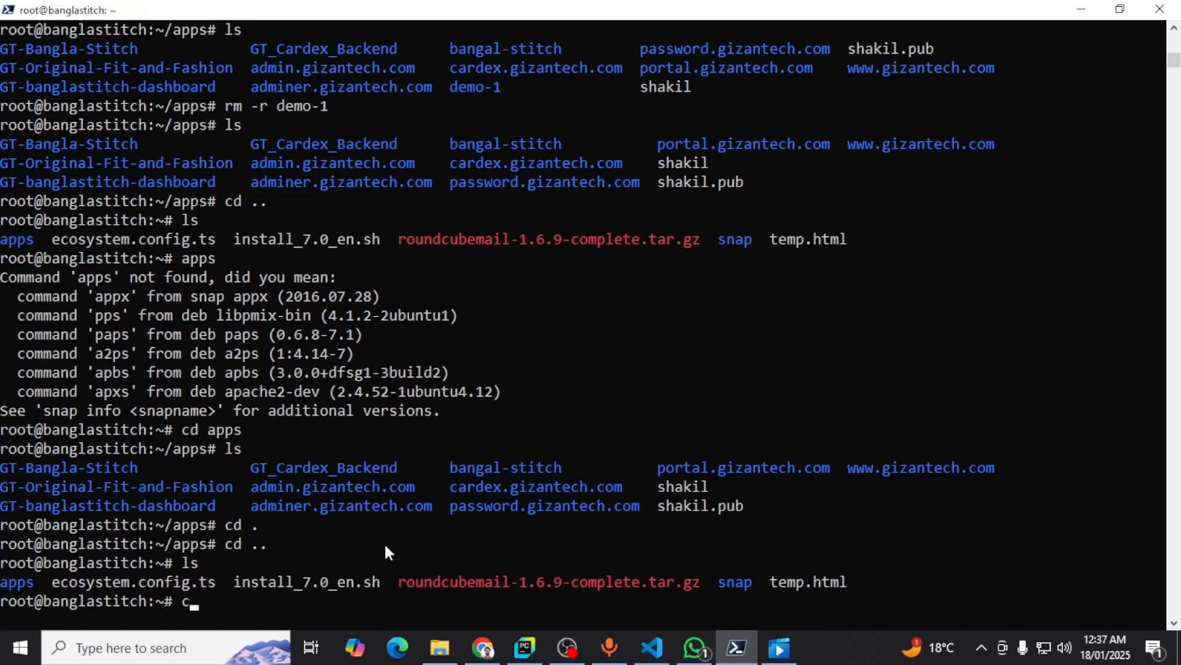
pyautogui.write('d apps')
pyautogui.press('Return')
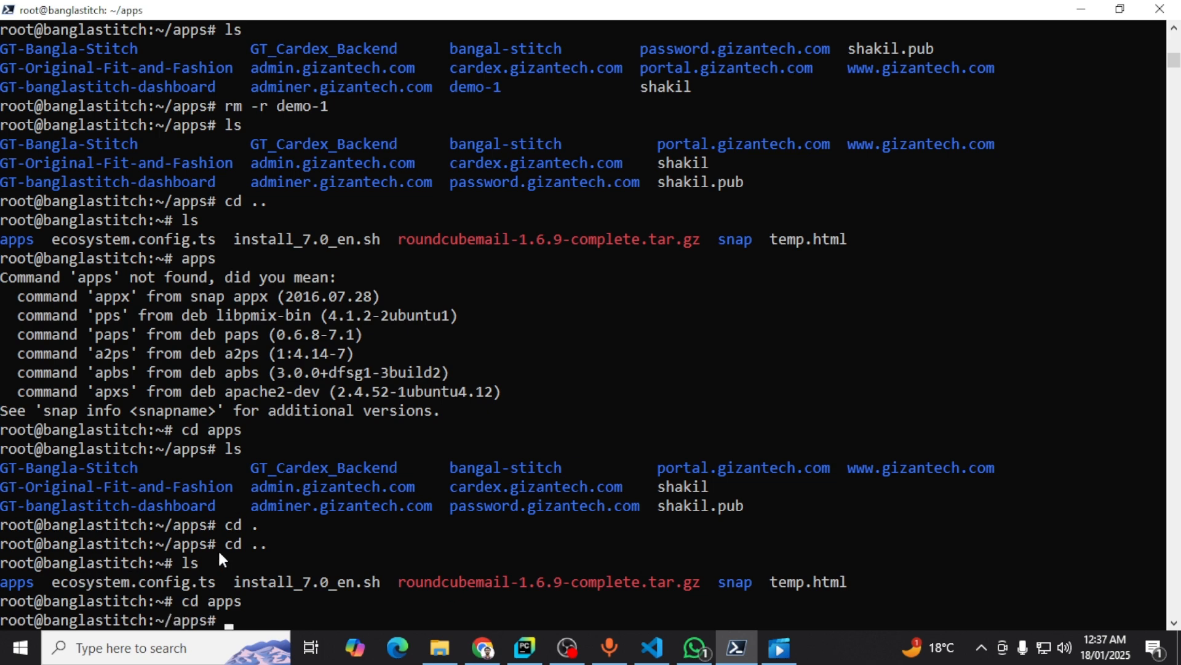
pyautogui.scroll(-2, 218, 554)
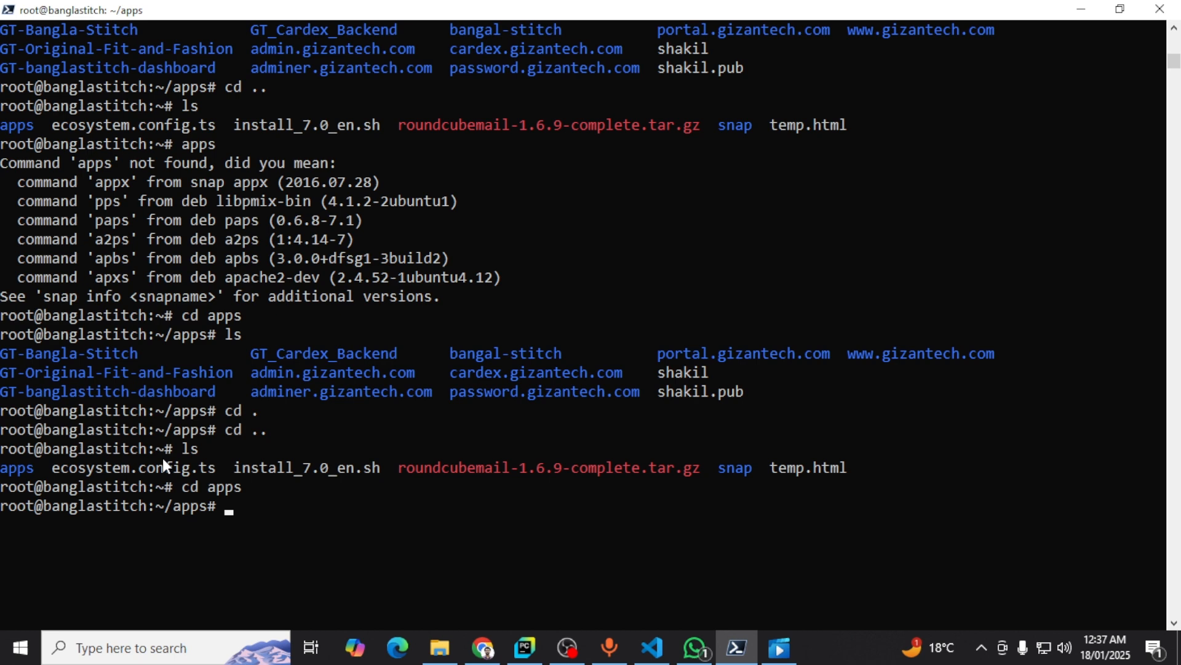
pyautogui.write('git')
# Discard the partly typed git command and pick the saved git clone command from clipboard history.
pyautogui.press('BackSpace')
pyautogui.press('BackSpace')
pyautogui.press('BackSpace')
pyautogui.press('BackSpace')
pyautogui.press('super+v')
pyautogui.click(325, 238)
# Clone git@github-shakil:shakil-ahmed-se/demo-1.git into ~/apps.
pyautogui.click(272, 512)
pyautogui.rightClick(502, 344)
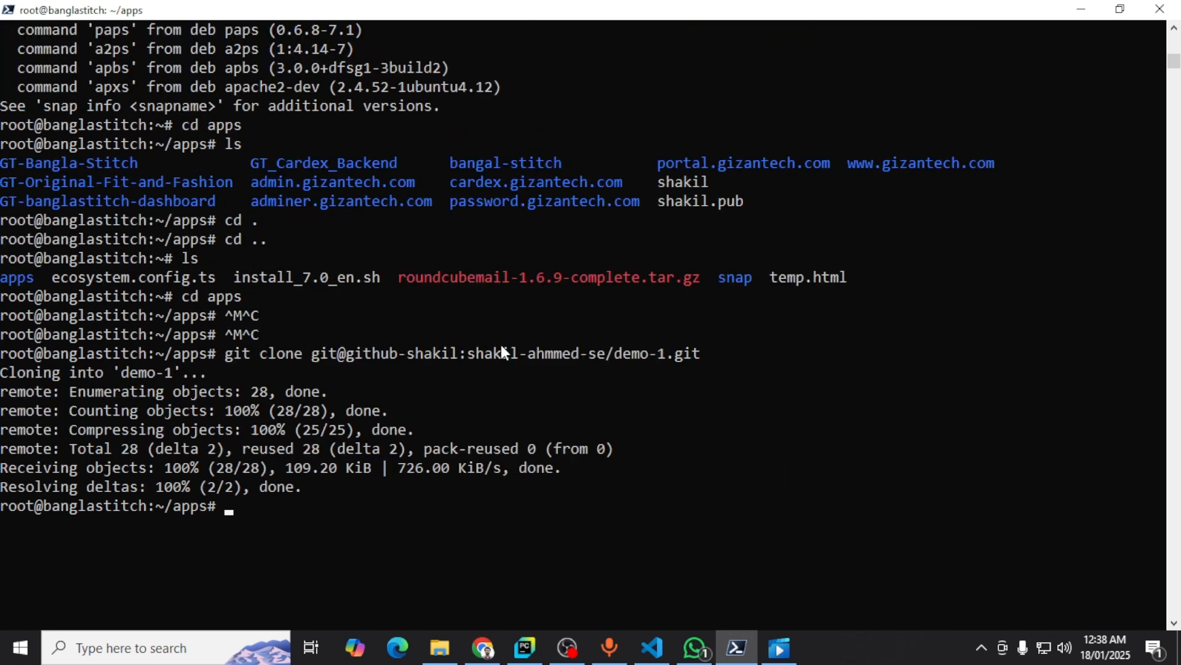
pyautogui.scroll(-1, 501, 344)
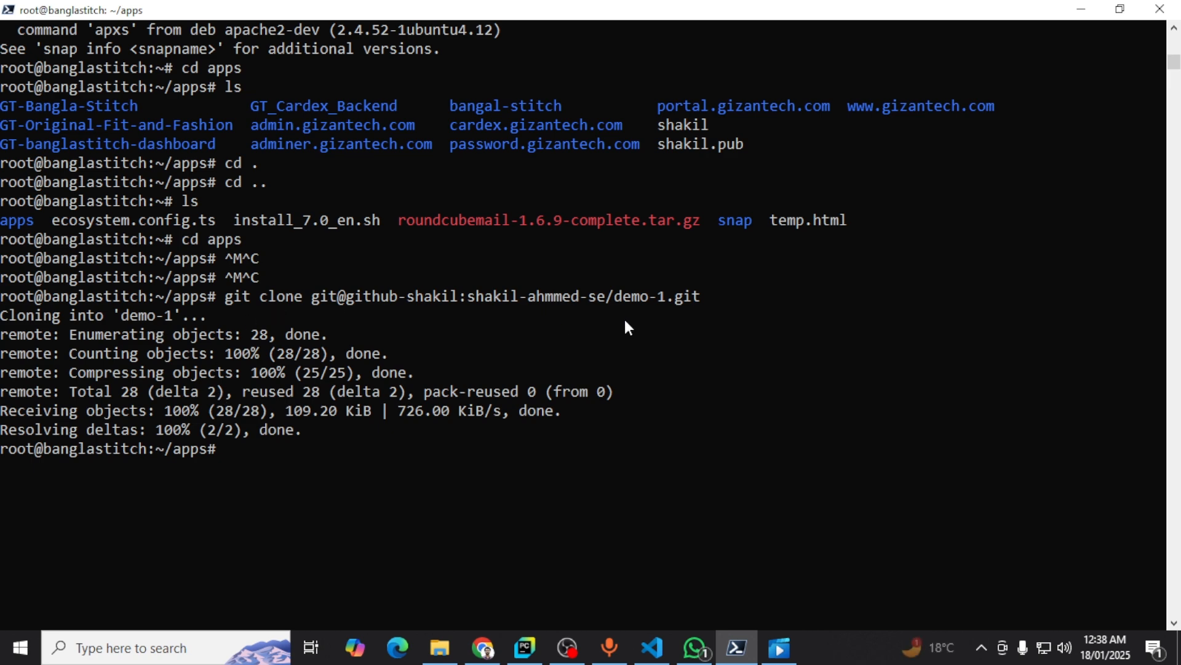
pyautogui.click(398, 454)
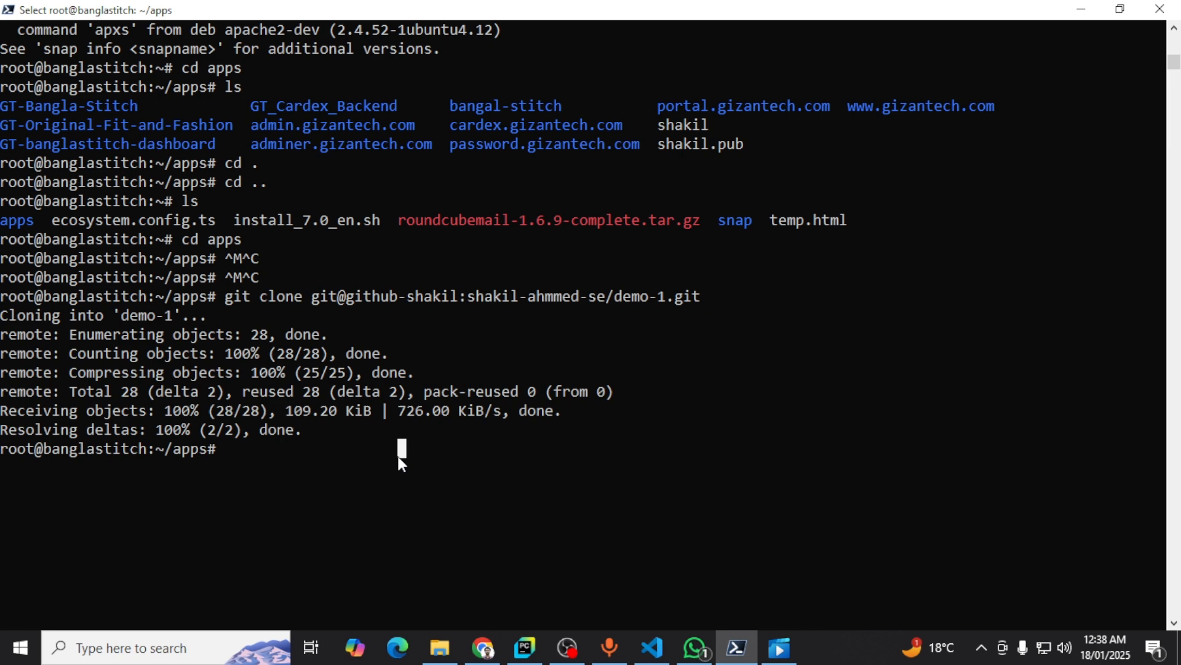
pyautogui.press('Escape')
pyautogui.write('ls')
# Confirm demo-1 appears in the apps listing and move into the demo-1 folder.
pyautogui.press('Return')
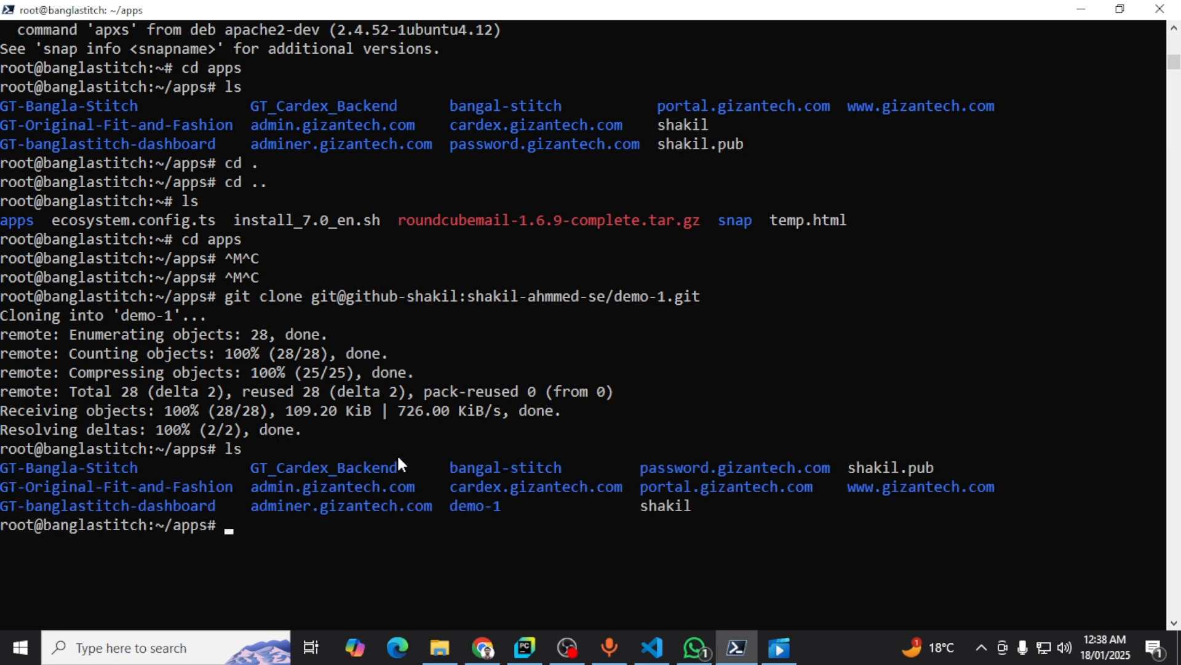
pyautogui.write('cd')
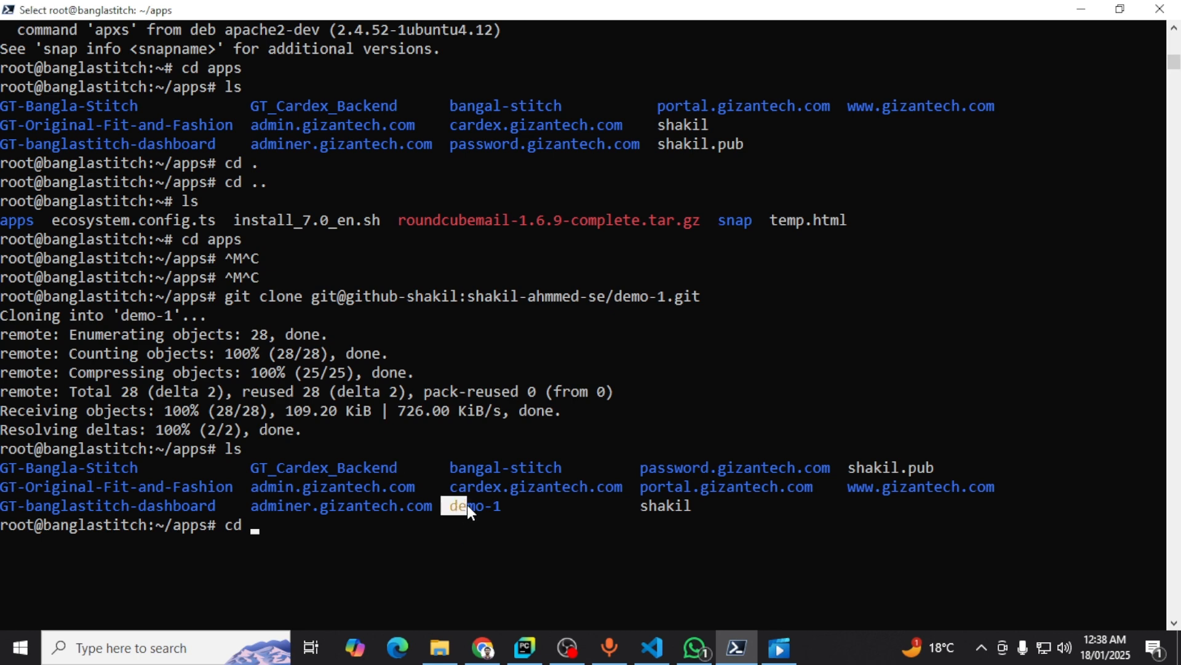
pyautogui.moveTo(450, 507); pyautogui.dragTo(503, 507)
pyautogui.click(438, 548)
pyautogui.write('demo-1')
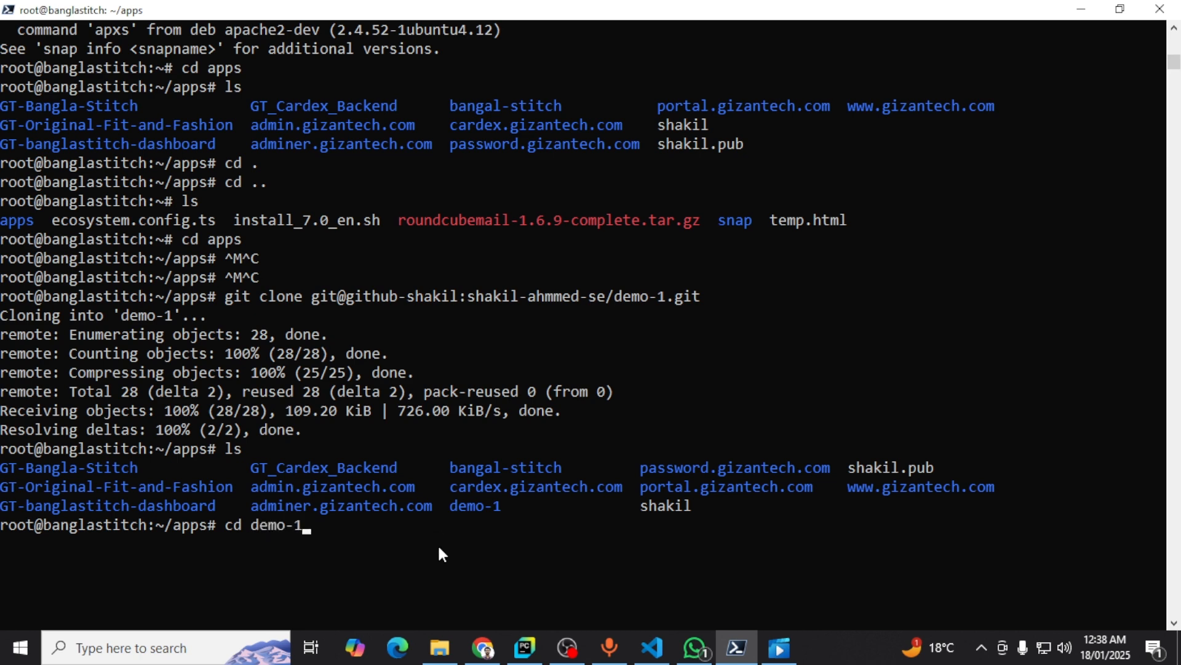
pyautogui.press('Return')
pyautogui.write('l')
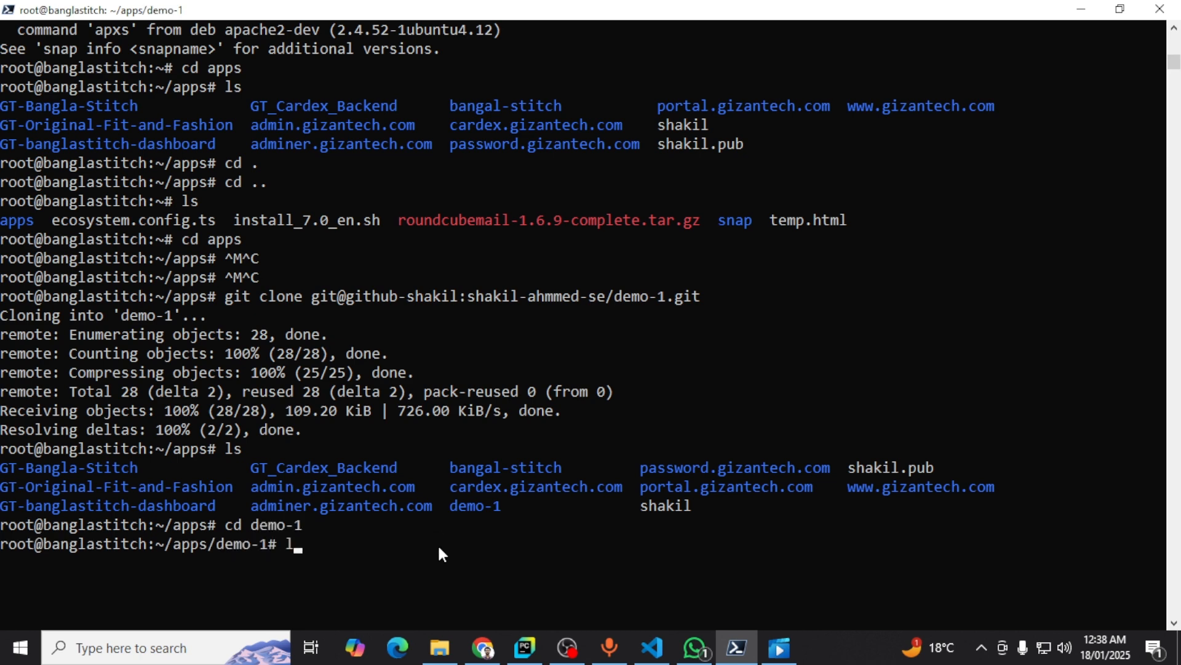
pyautogui.write('s')
# List the demo-1 project files and run npm i, installing 482 packages.
pyautogui.press('Return')
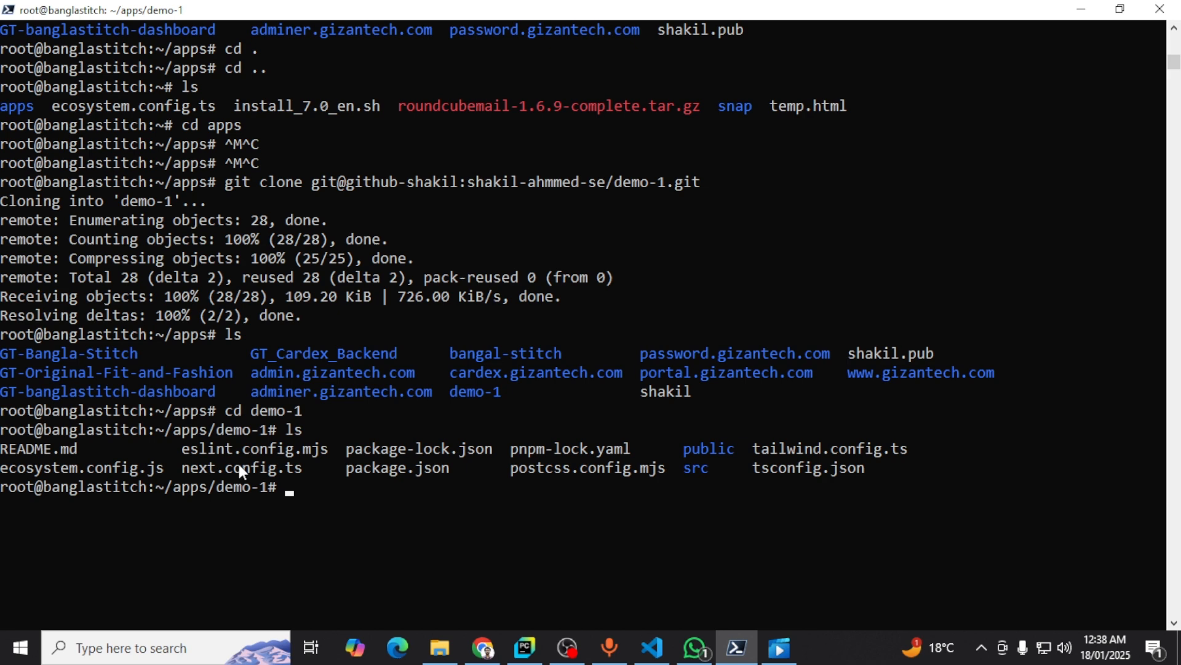
pyautogui.write('l')
pyautogui.write('l')
pyautogui.press('Return')
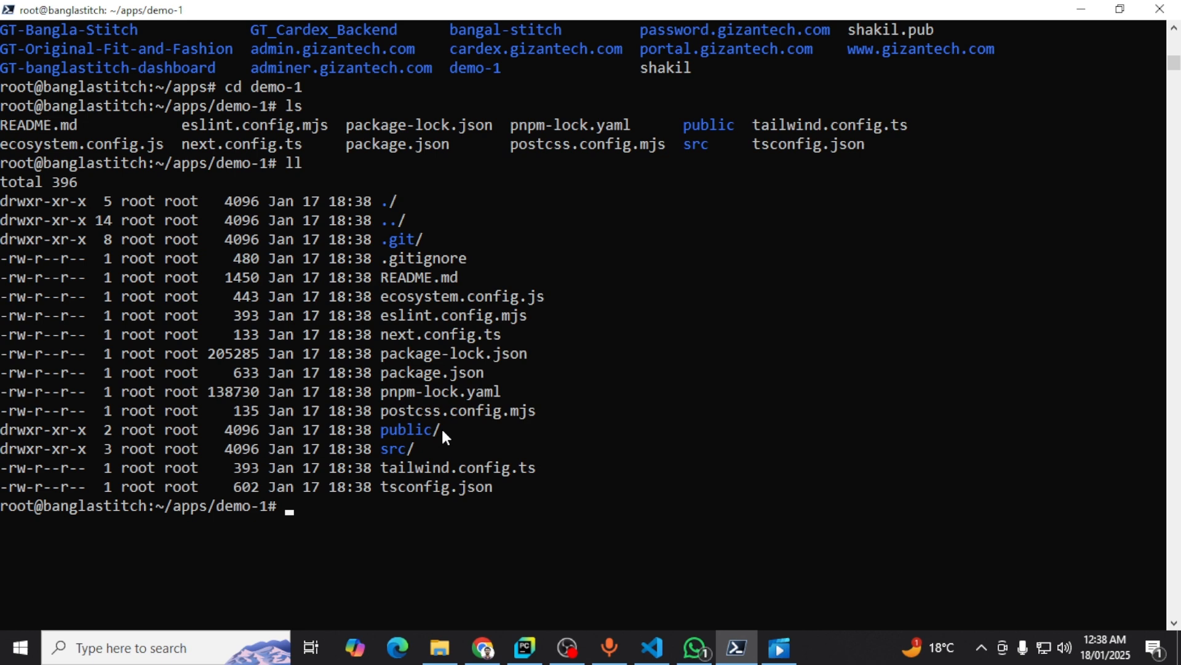
pyautogui.write('np')
pyautogui.write('m i')
pyautogui.press('Return')
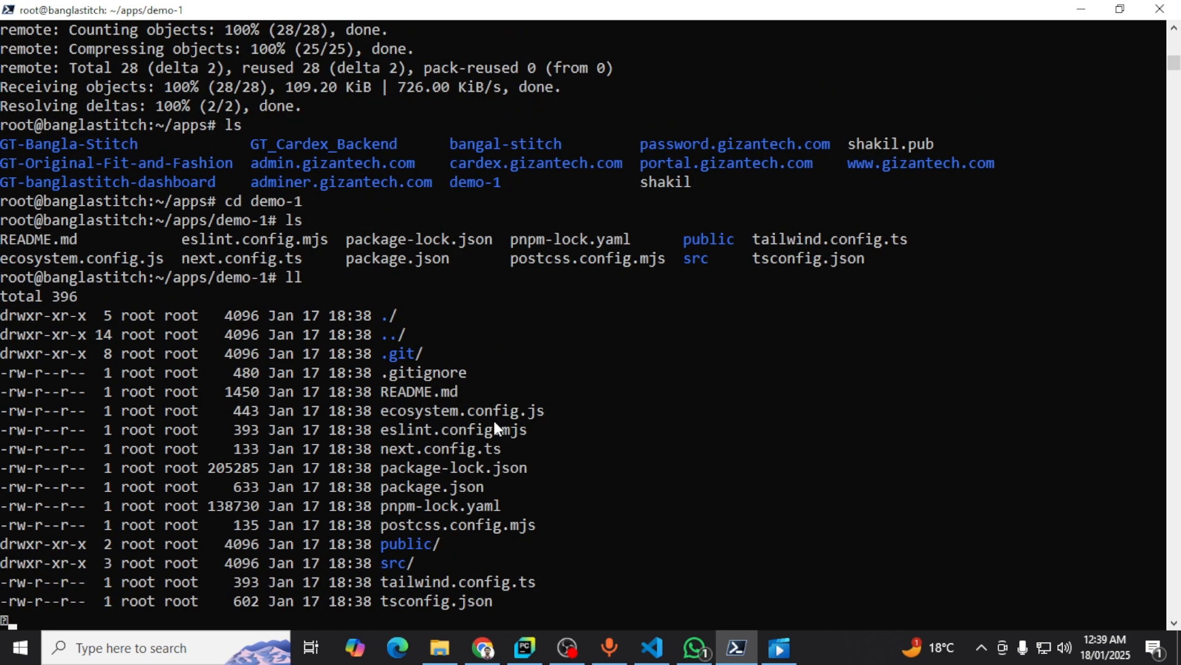
pyautogui.click(1120, 10)
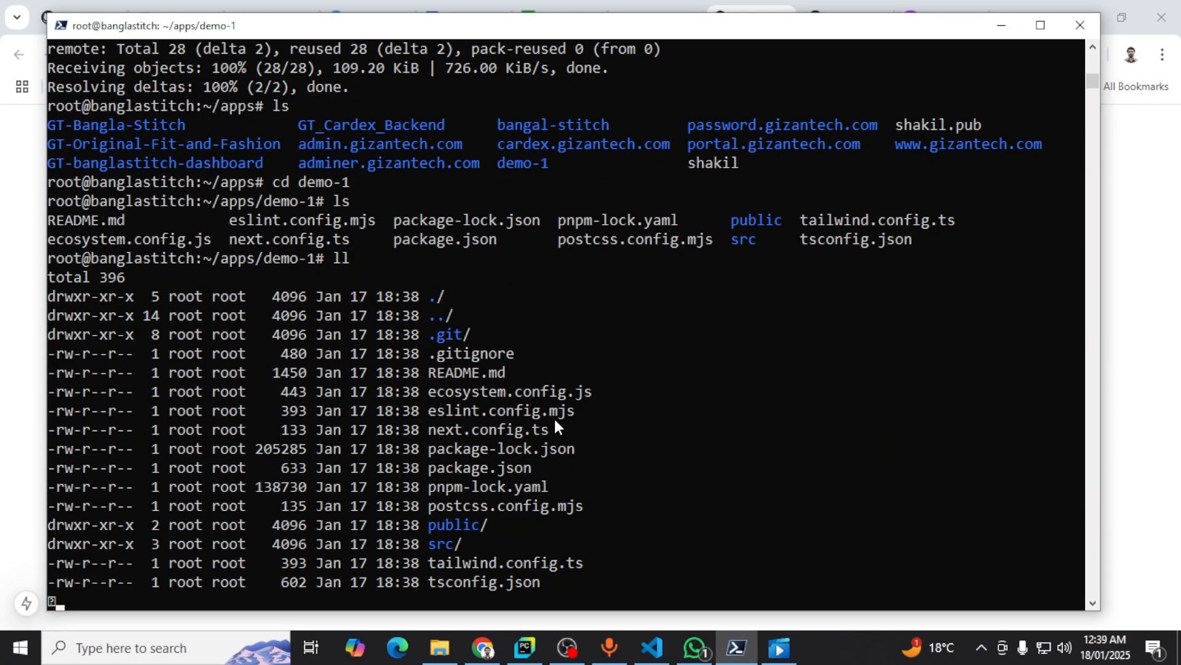
pyautogui.scroll(2, 554, 416)
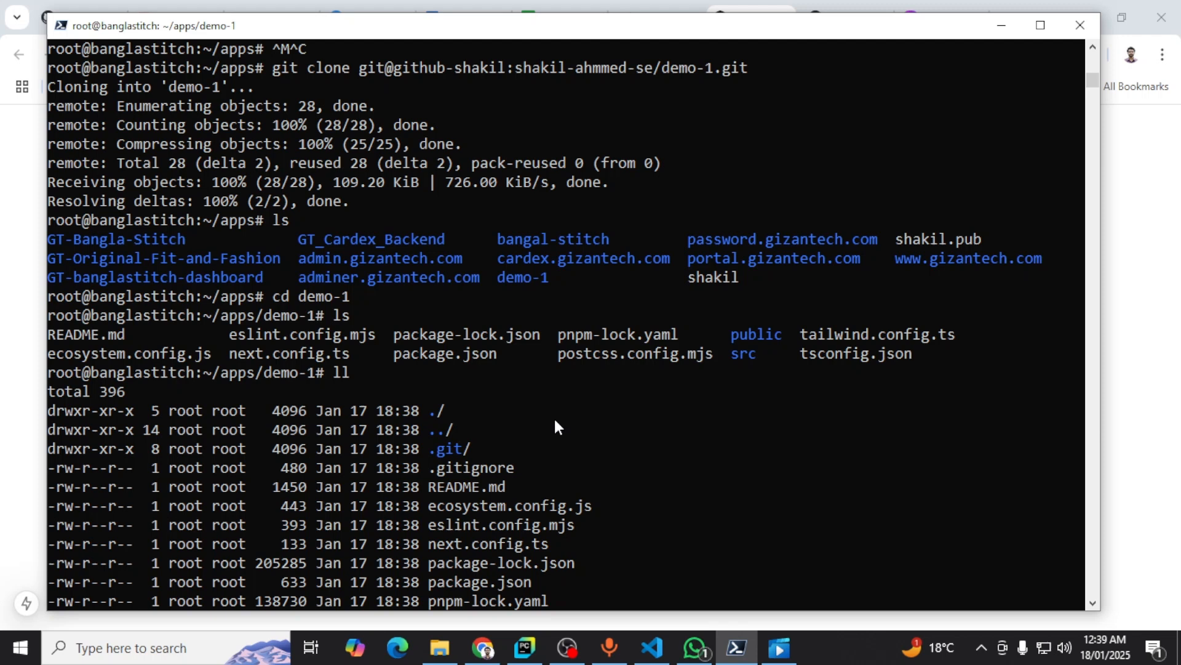
pyautogui.scroll(-2, 554, 416)
pyautogui.scroll(-1, 551, 429)
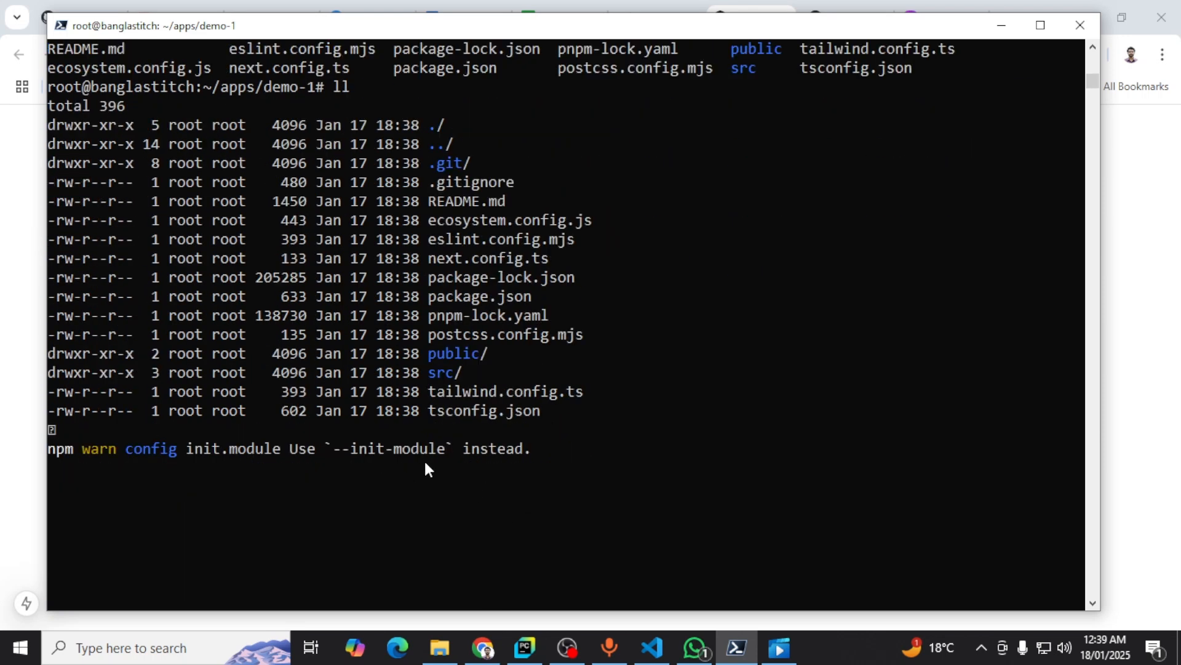
pyautogui.scroll(3, 424, 462)
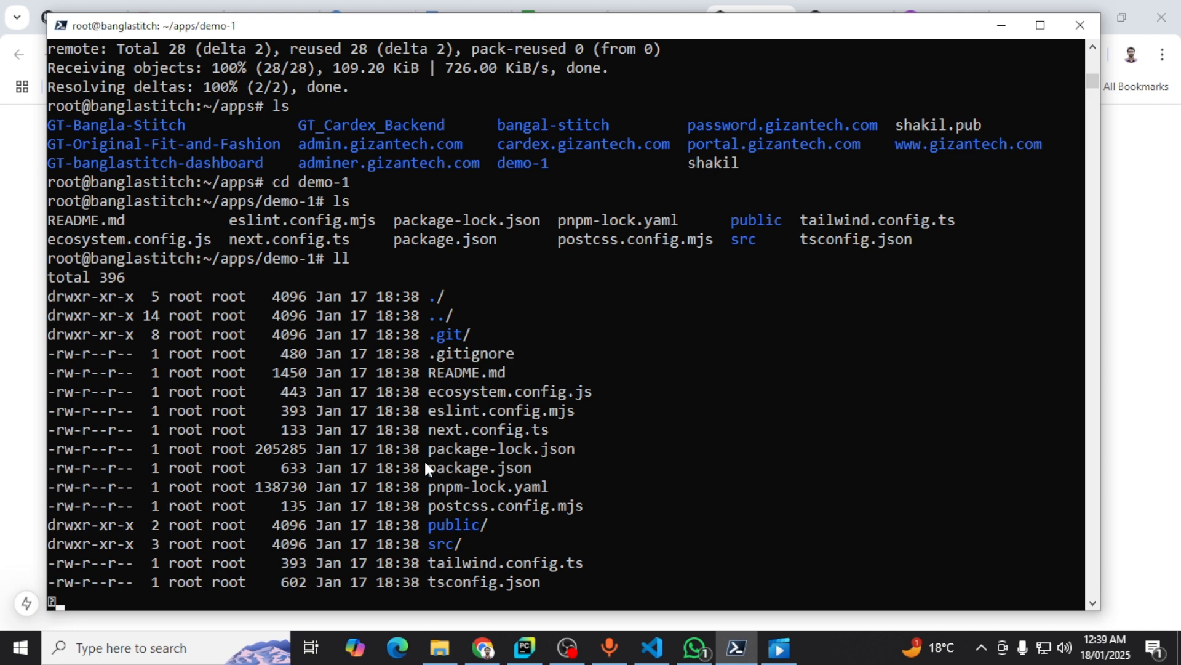
pyautogui.scroll(-1, 427, 462)
pyautogui.scroll(1, 427, 462)
pyautogui.click(1041, 25)
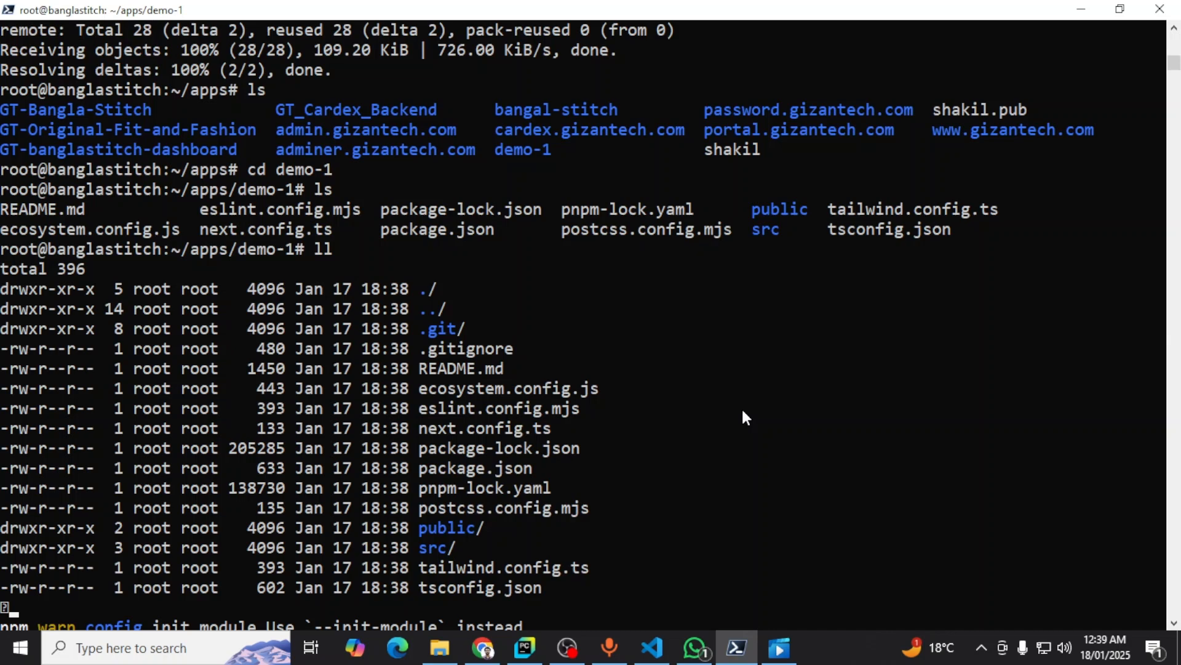
pyautogui.press('super+Down')
pyautogui.click(490, 350)
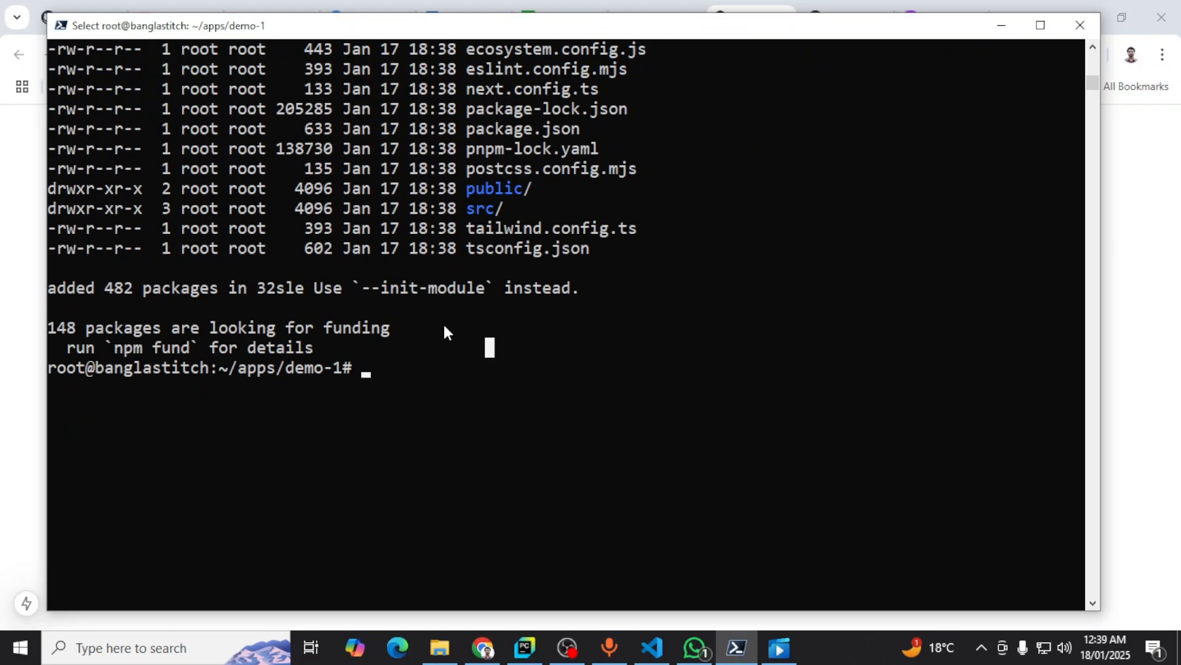
pyautogui.write('npm ru')
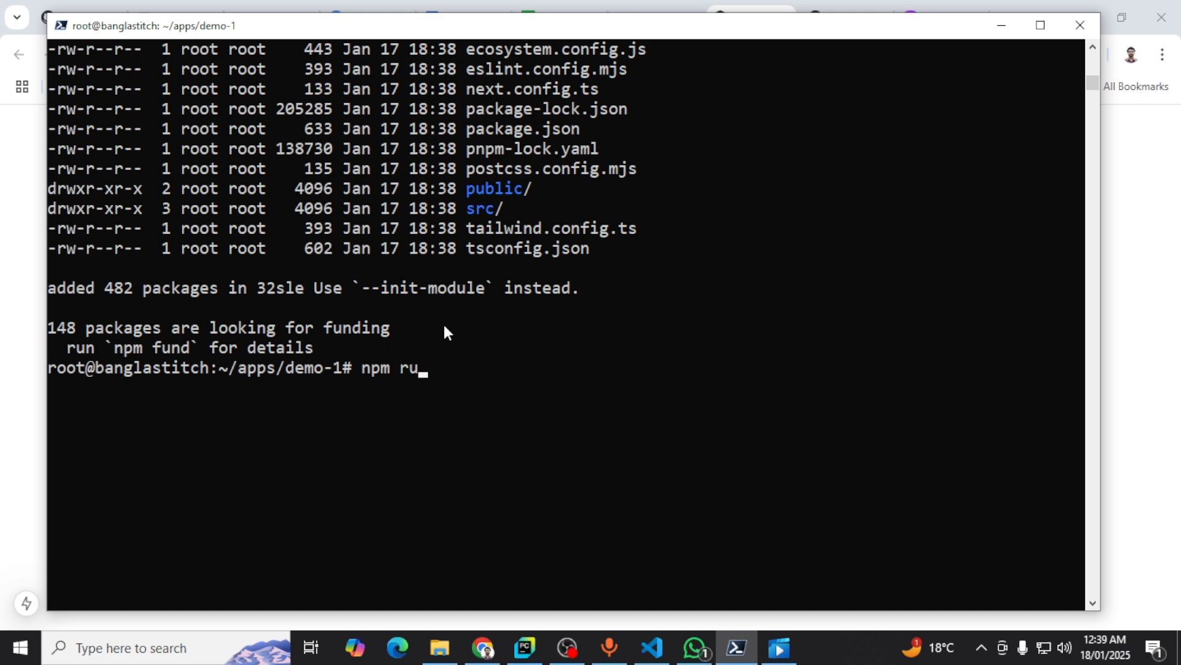
pyautogui.write('n dev')
# Start demo-1 with npm run dev, confirm it is Ready, then stop it with Ctrl+C.
pyautogui.press('Return')
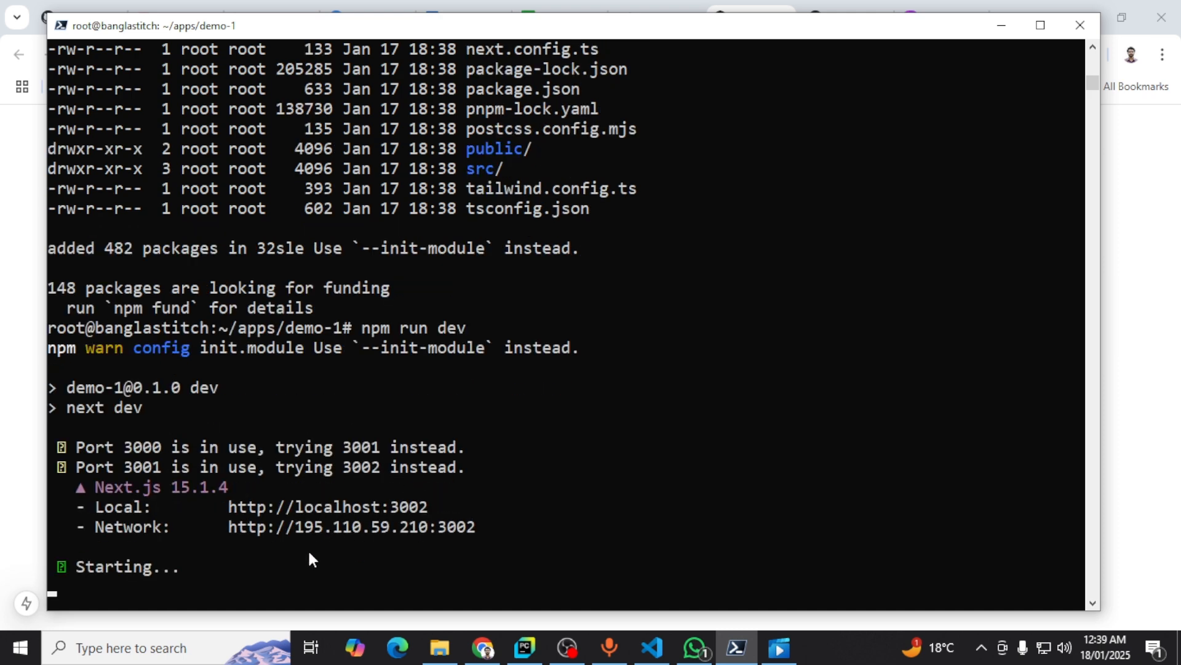
pyautogui.click(451, 524)
pyautogui.press('Escape')
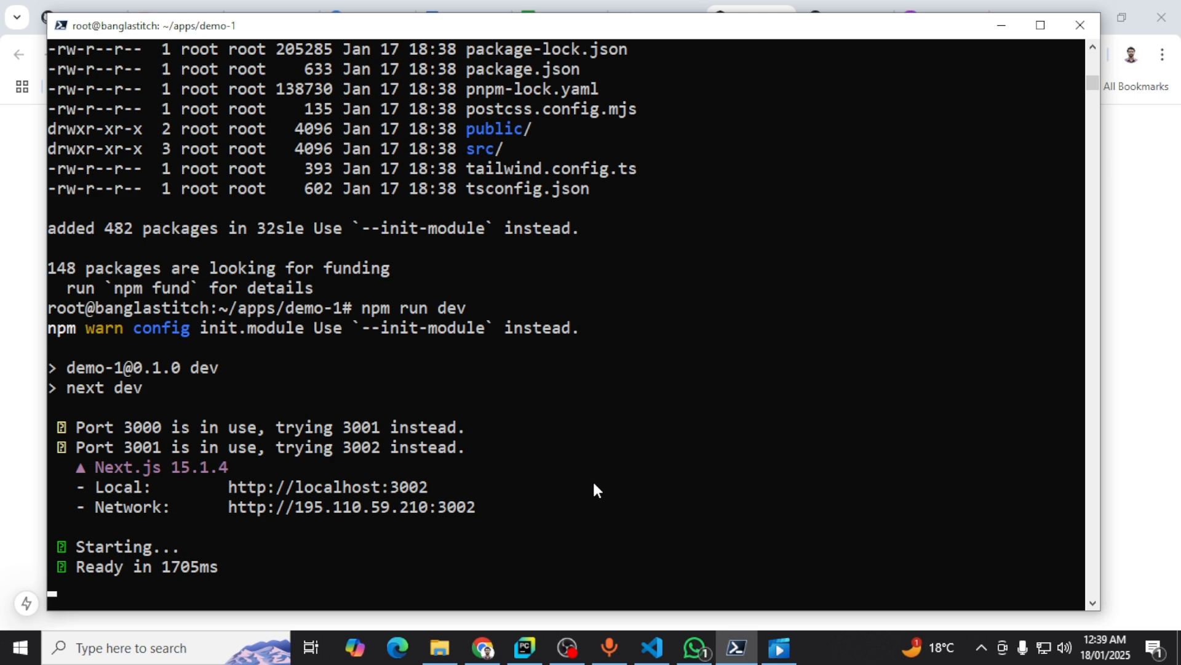
pyautogui.hotkey('ctrl', 'c')
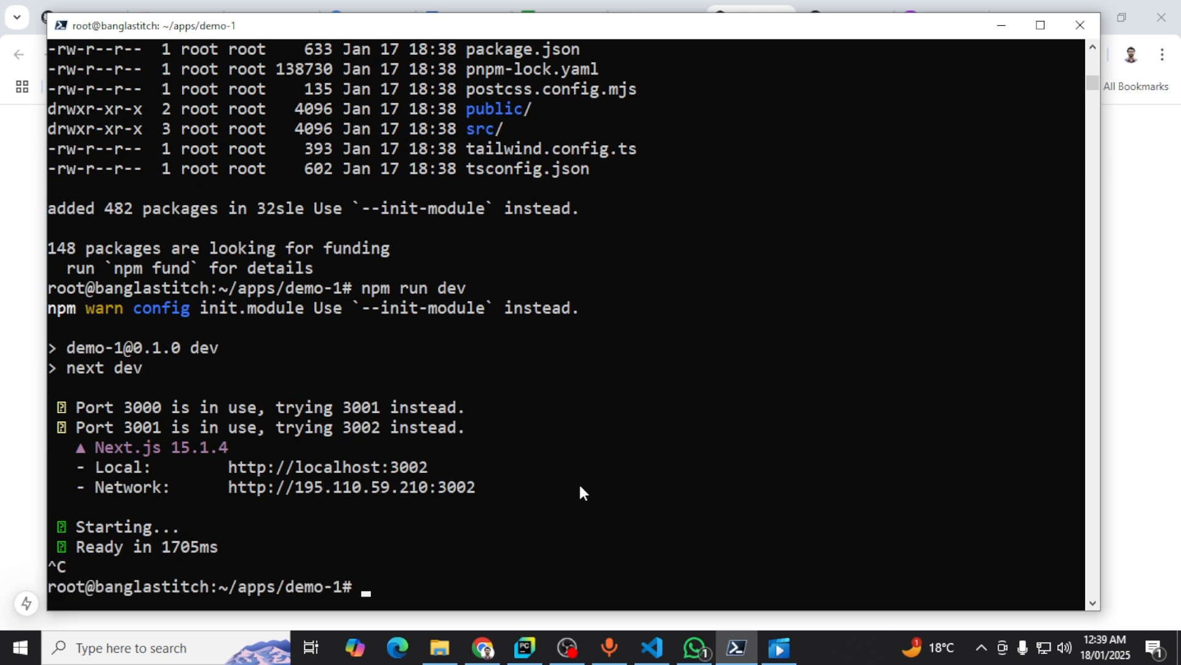
pyautogui.write('npm')
pyautogui.write(' run bild')
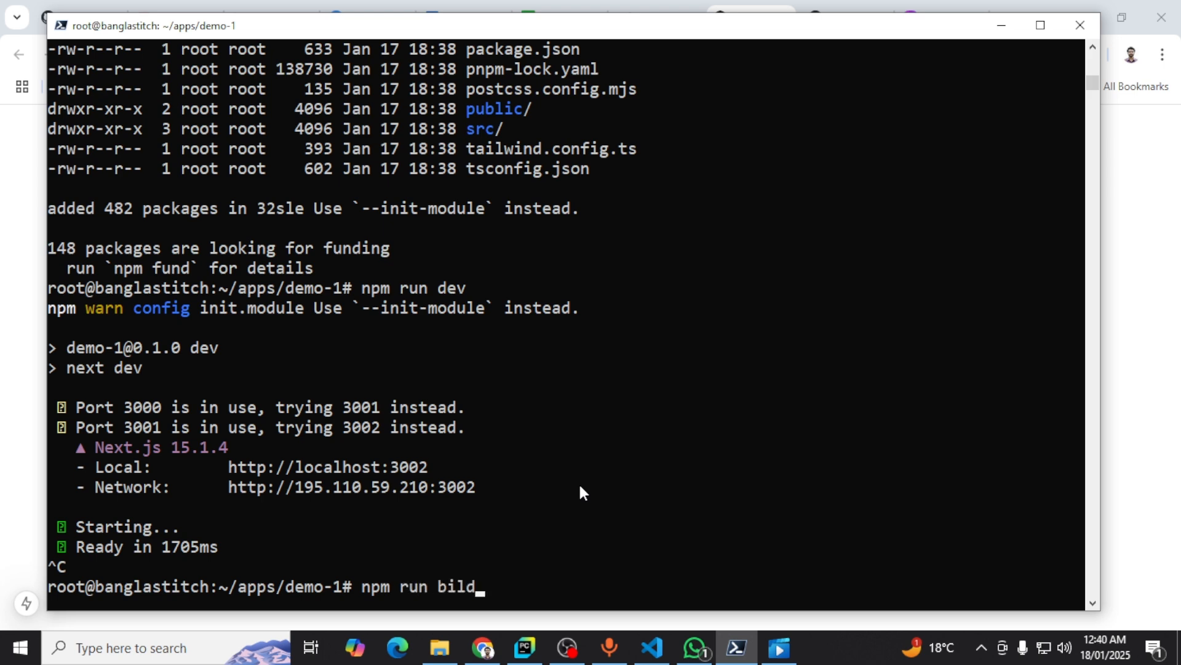
# Produce a successful production build with npm run build.
pyautogui.press('BackSpace')
pyautogui.press('BackSpace')
pyautogui.press('BackSpace')
pyautogui.write('uild')
pyautogui.press('Return')
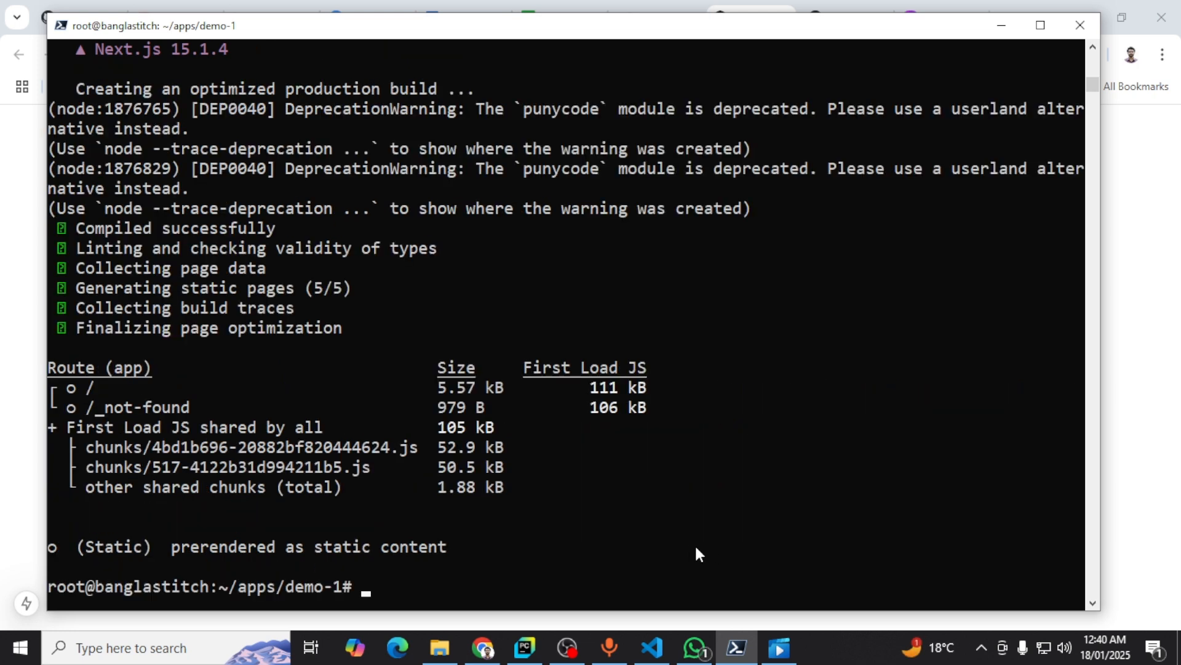
# Review ecosystem.config.js in VS Code and its PORT 6712 setting.
pyautogui.click(652, 648)
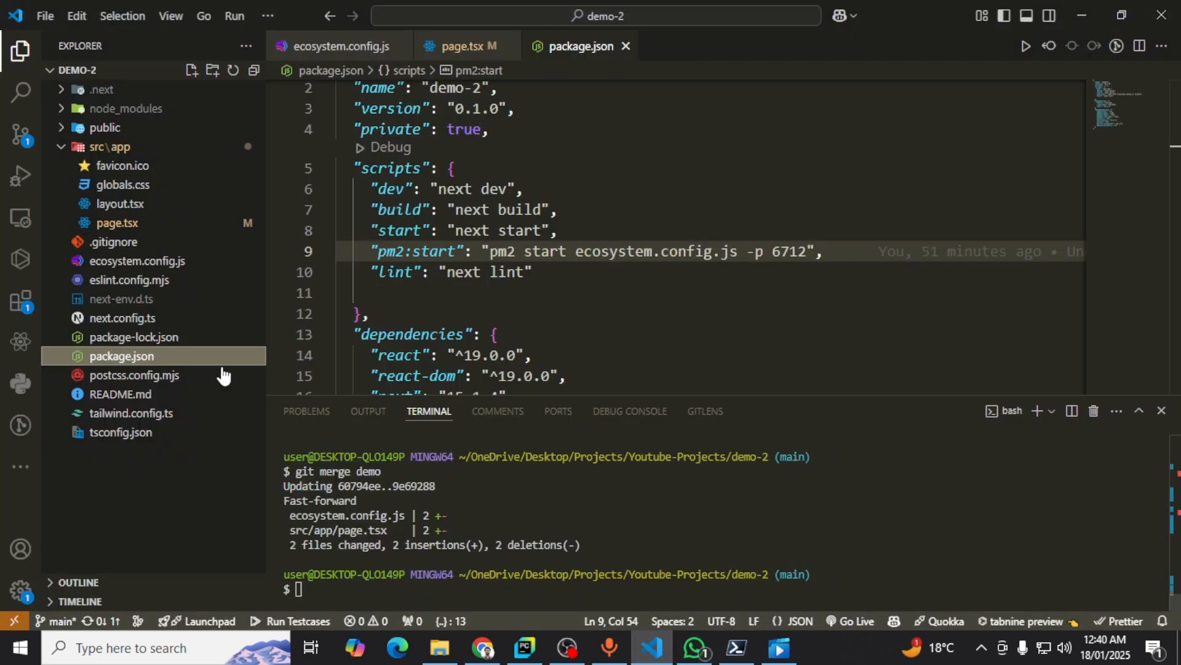
pyautogui.click(165, 266)
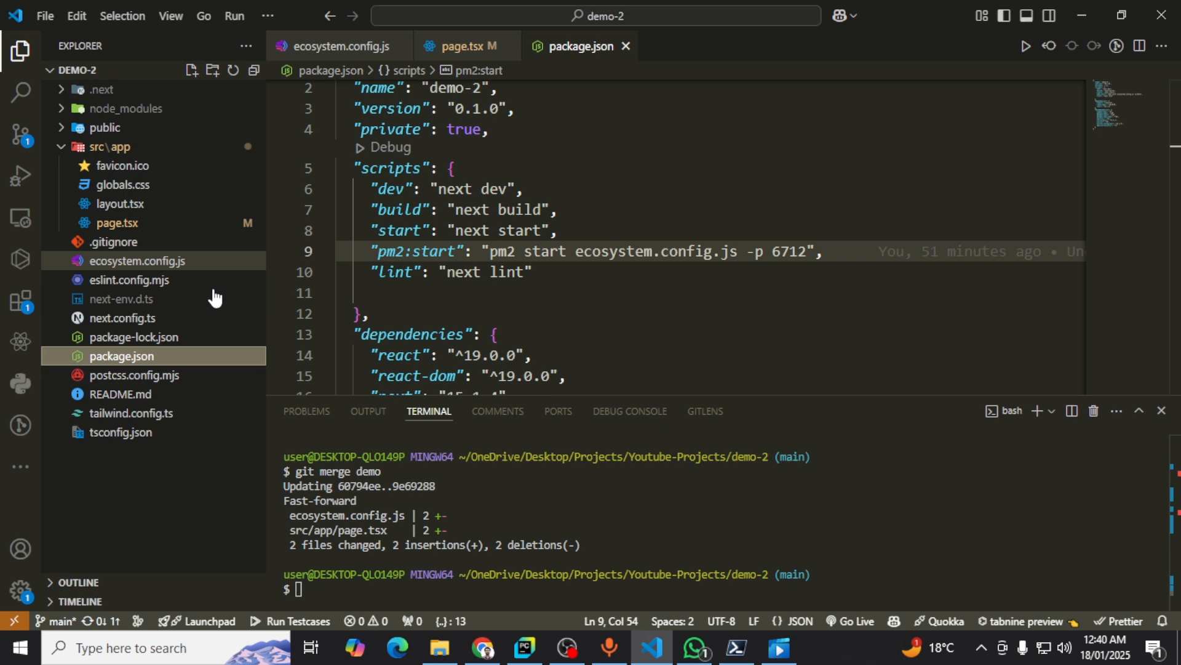
pyautogui.moveTo(834, 396); pyautogui.dragTo(835, 429)
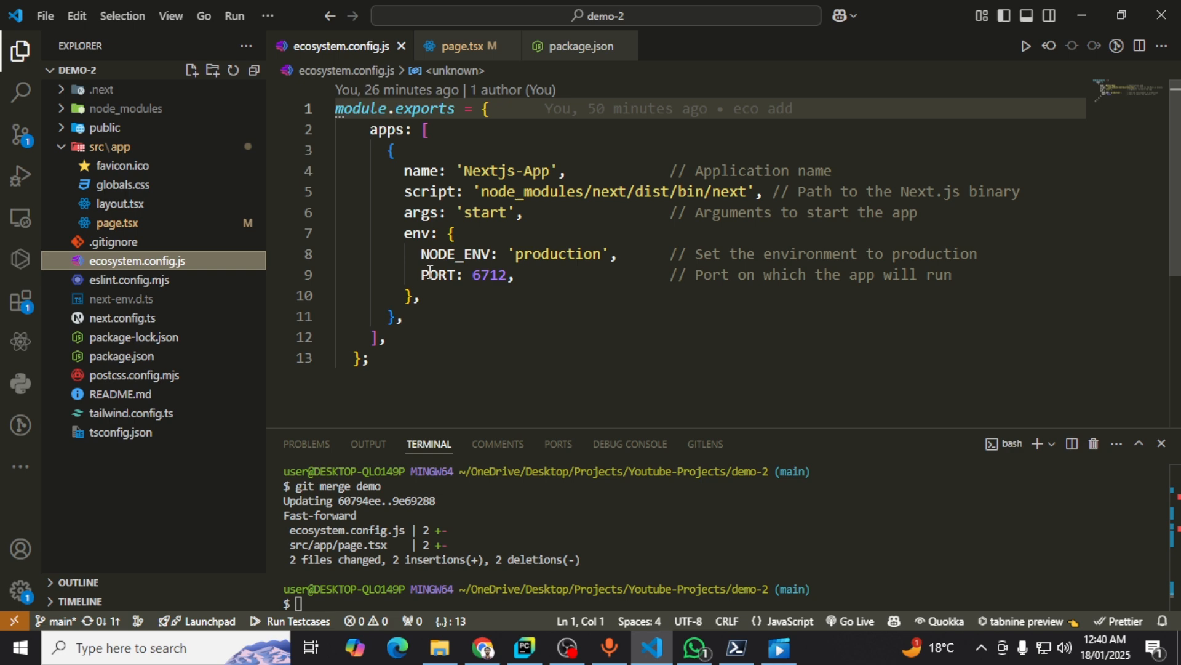
pyautogui.moveTo(415, 273); pyautogui.dragTo(516, 274)
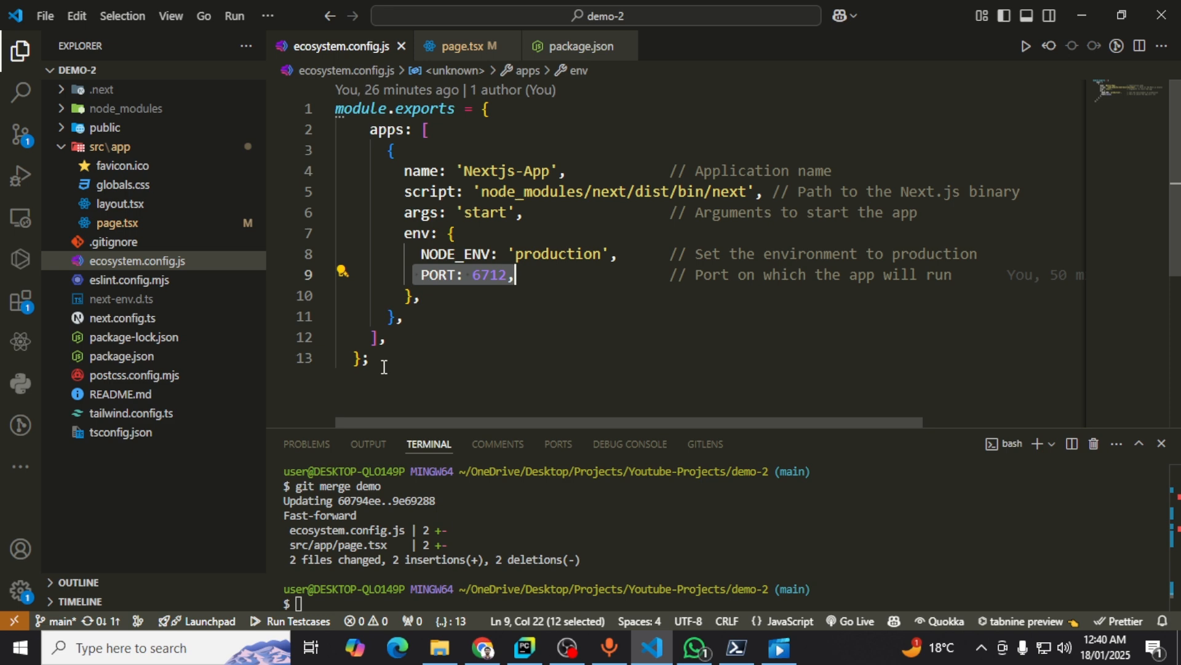
# Check the pm2:start script in package.json, then return to the SSH terminal.
pyautogui.click(144, 362)
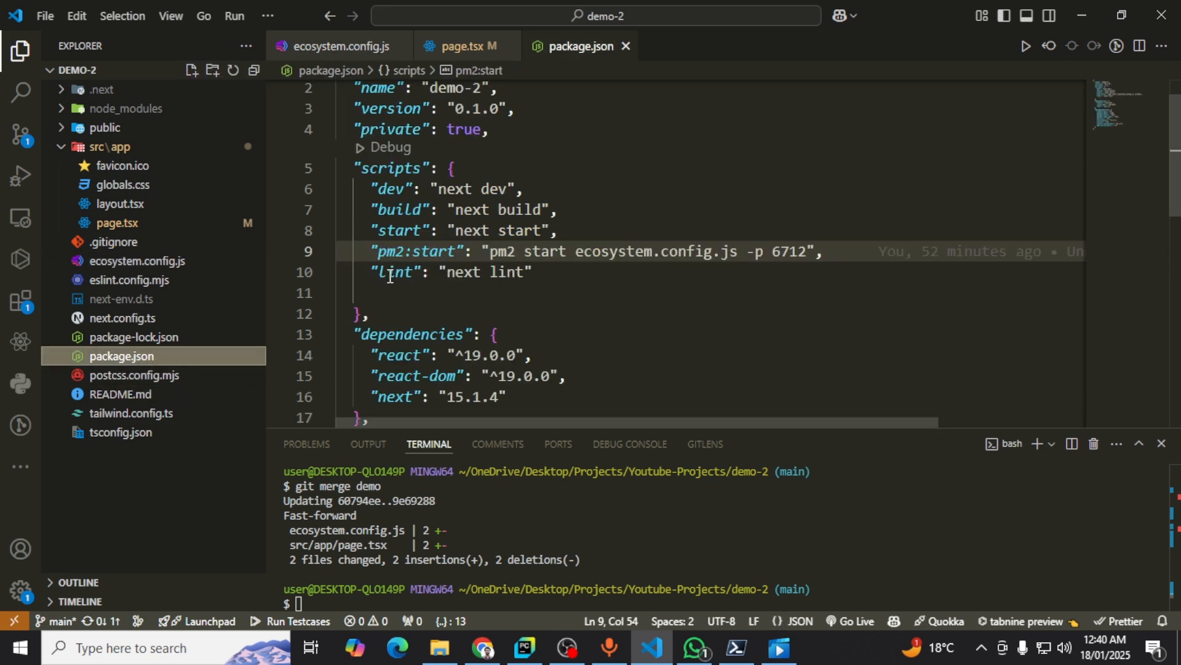
pyautogui.moveTo(366, 256); pyautogui.dragTo(816, 253)
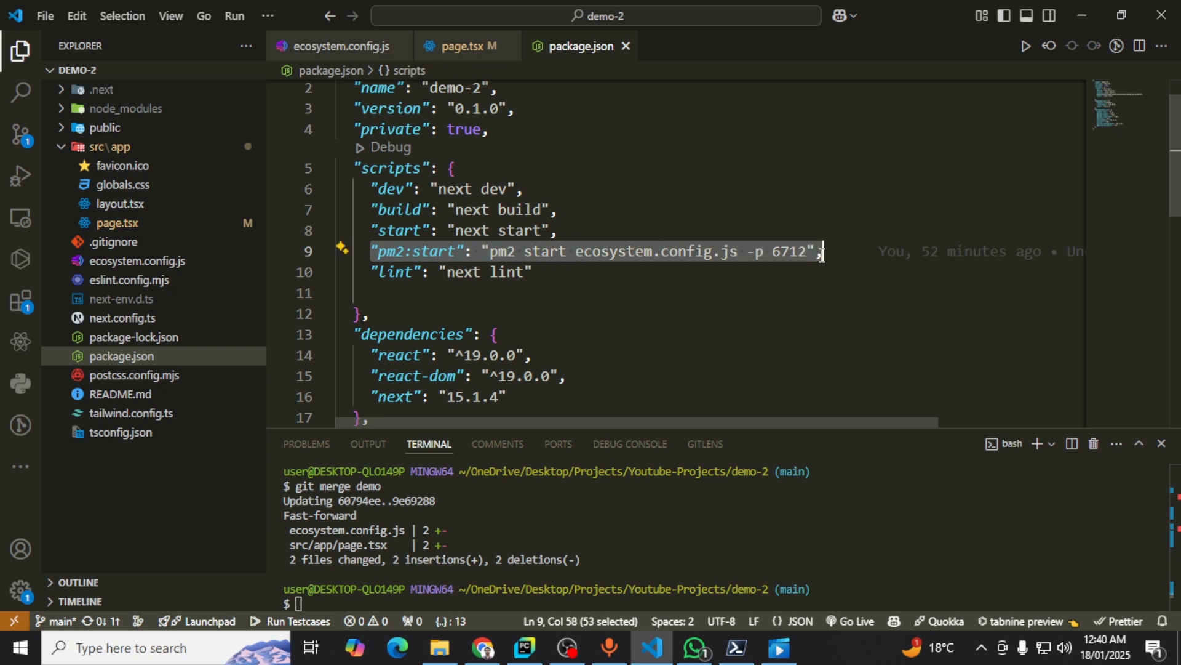
pyautogui.click(786, 294)
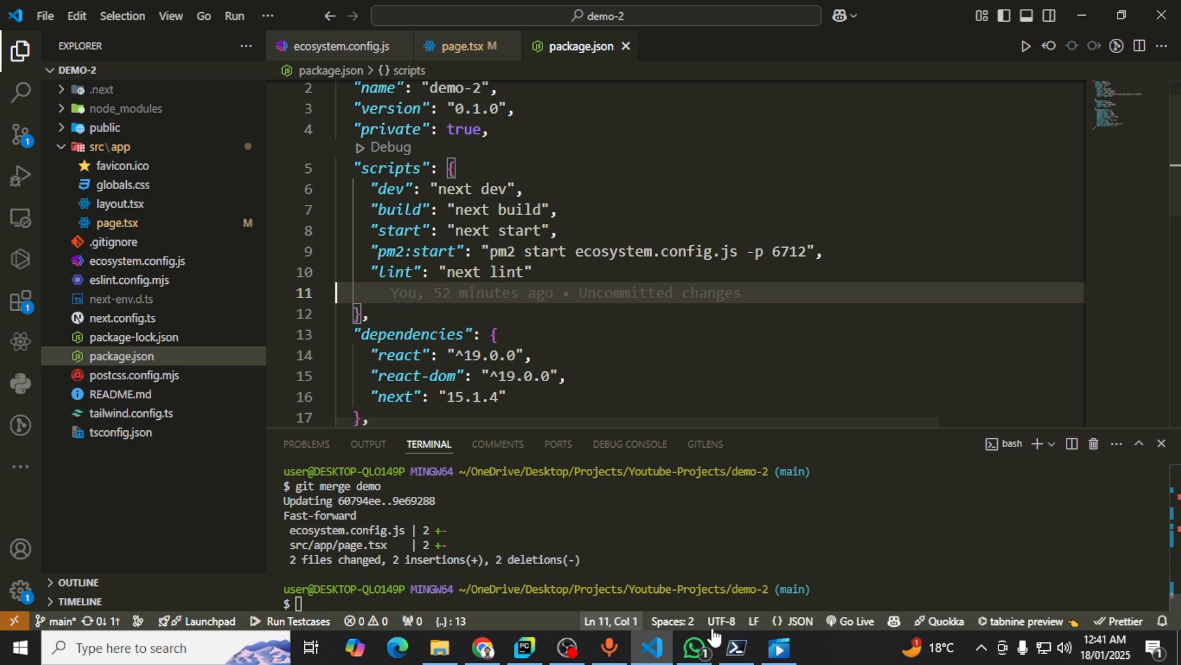
pyautogui.click(736, 647)
pyautogui.scroll(-2, 565, 505)
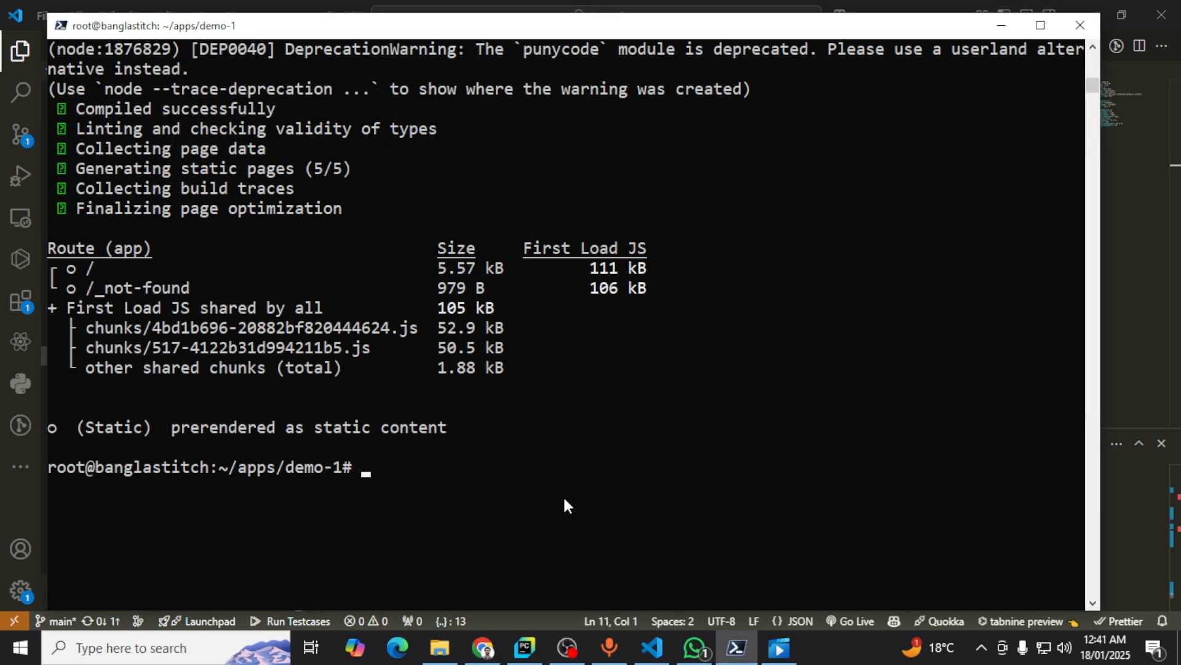
pyautogui.scroll(1, 459, 391)
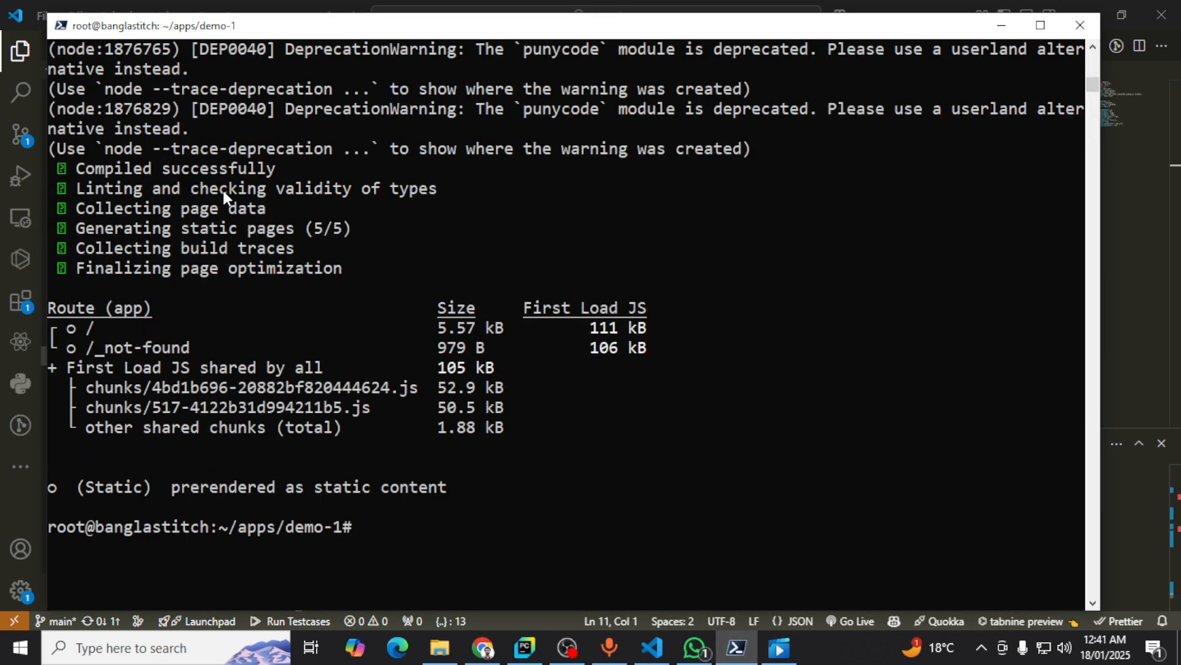
# Confirm the pm2:start script name in package.json before returning to the terminal.
pyautogui.click(402, 521)
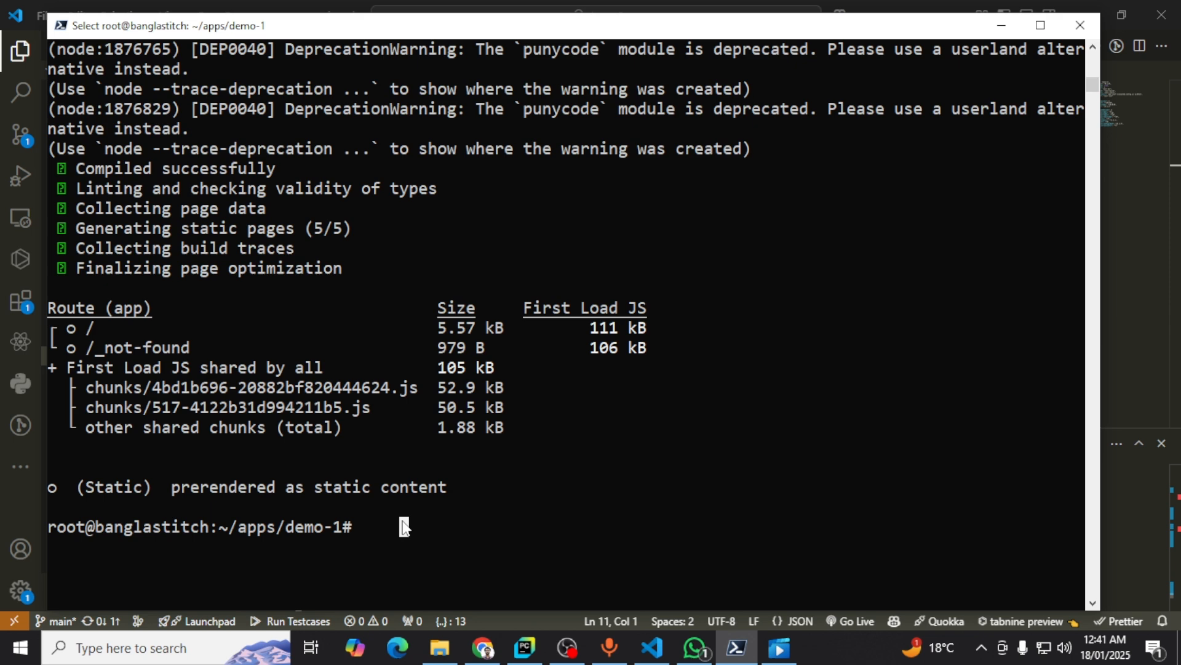
pyautogui.click(654, 644)
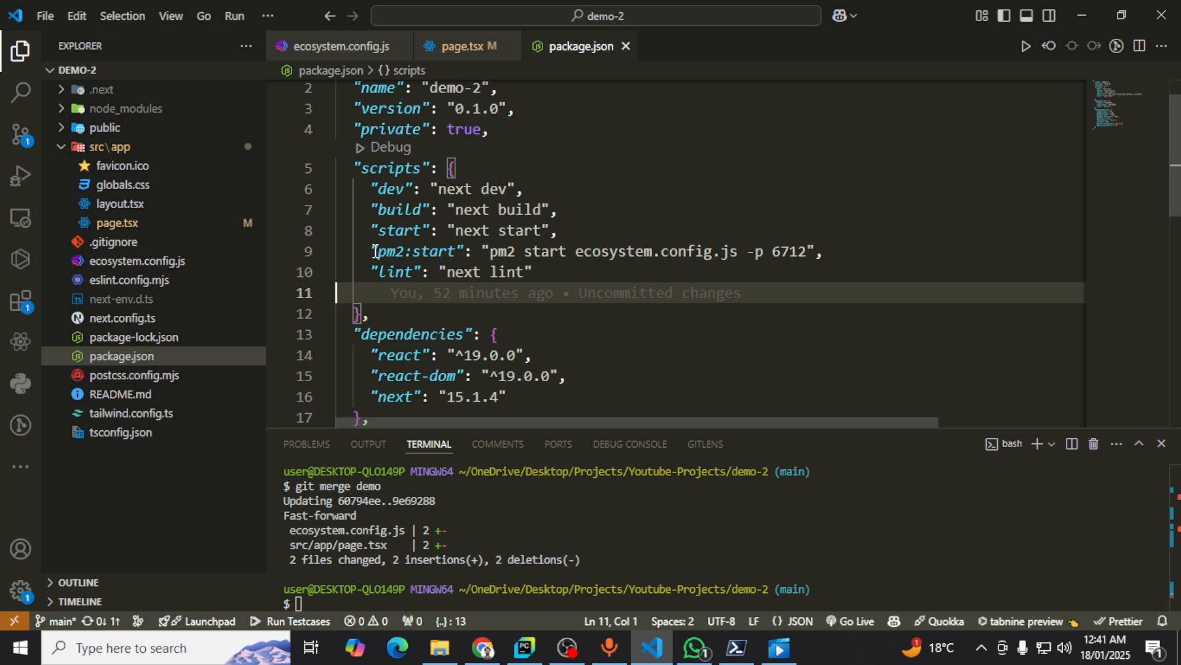
pyautogui.moveTo(379, 252); pyautogui.dragTo(456, 252)
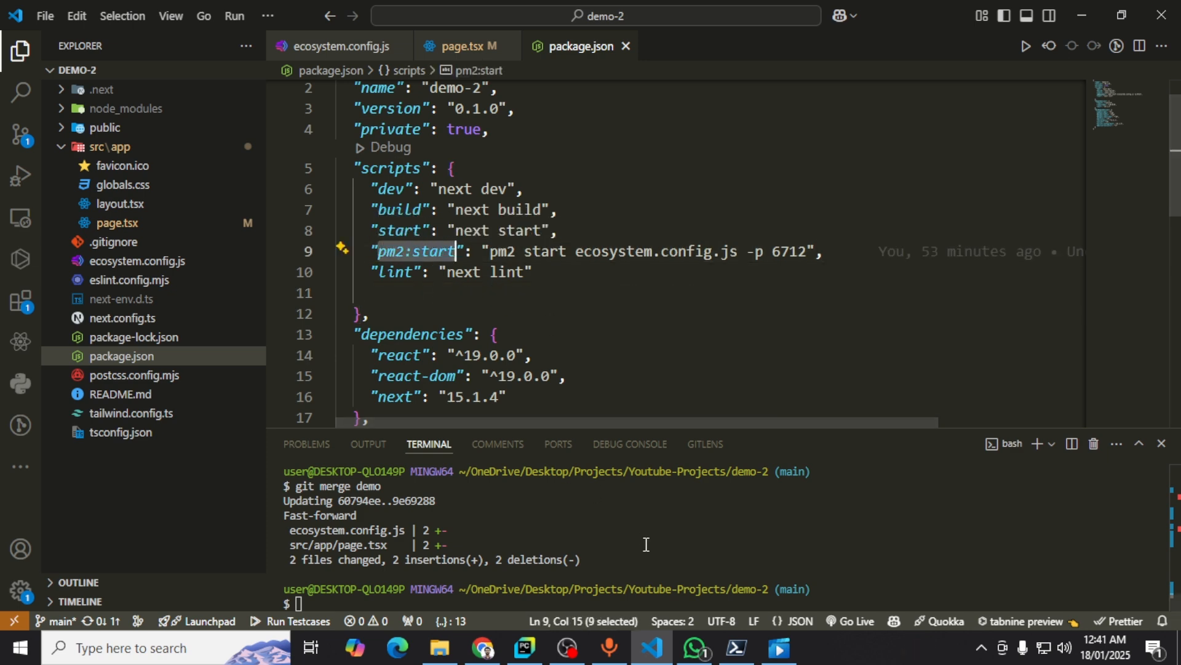
pyautogui.click(736, 647)
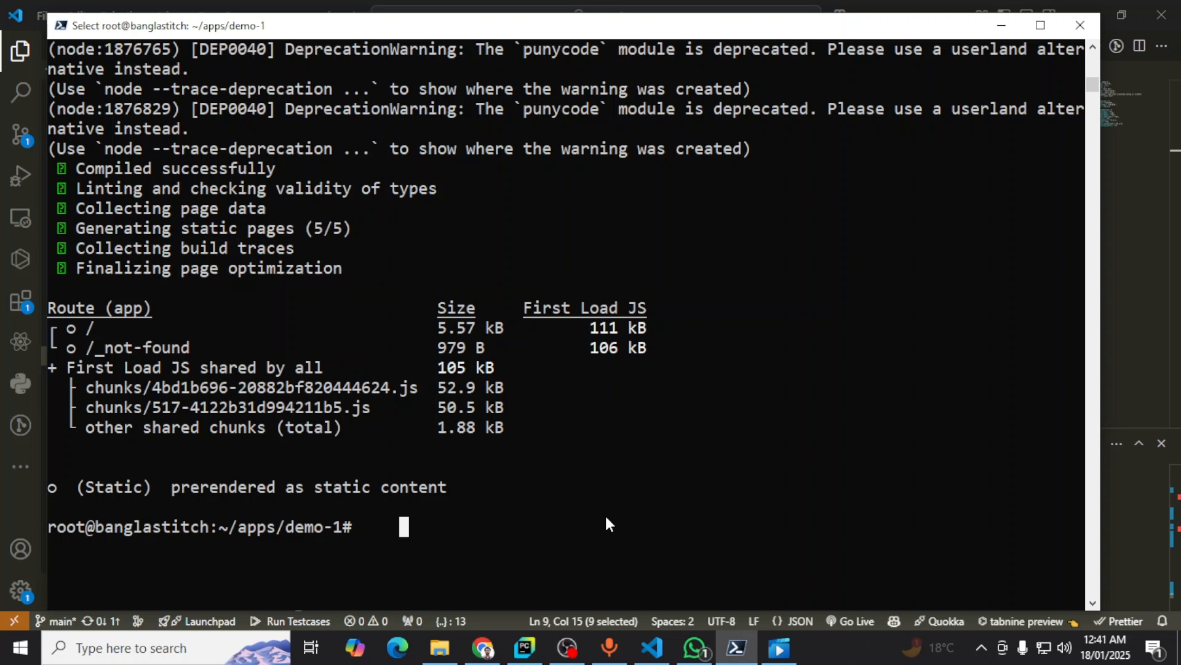
pyautogui.write('npm r')
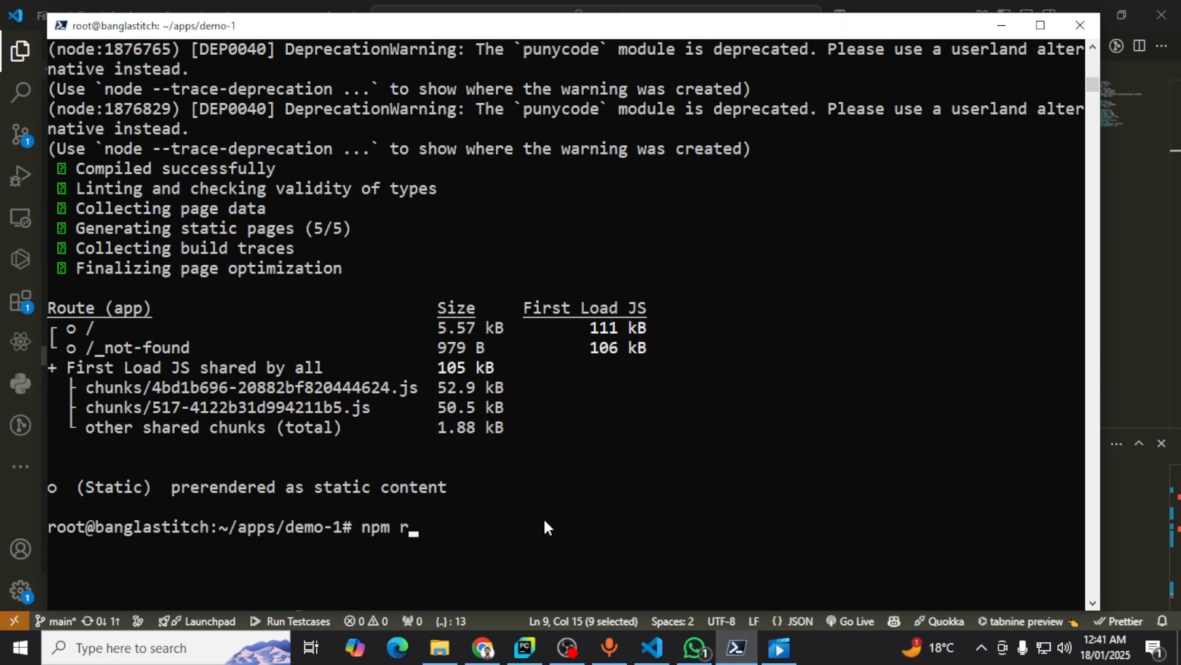
pyautogui.write('un pm2:start')
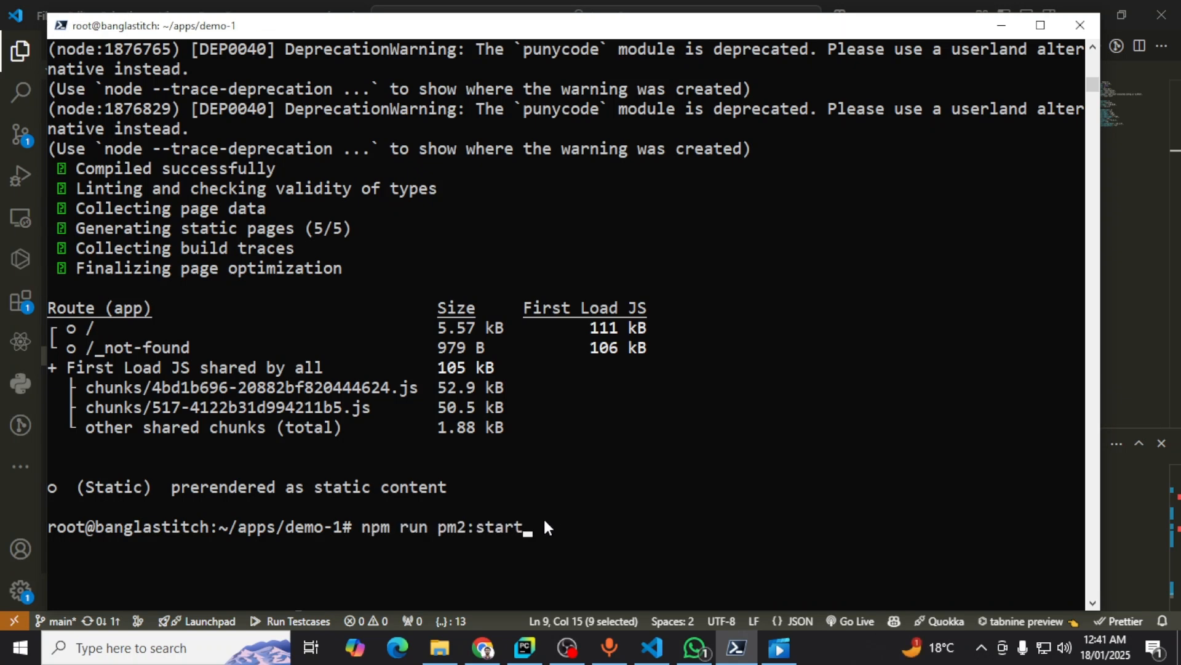
# Run npm run pm2:start so 'Nextjs App' (id 6) shows online in PM2.
pyautogui.press('Return')
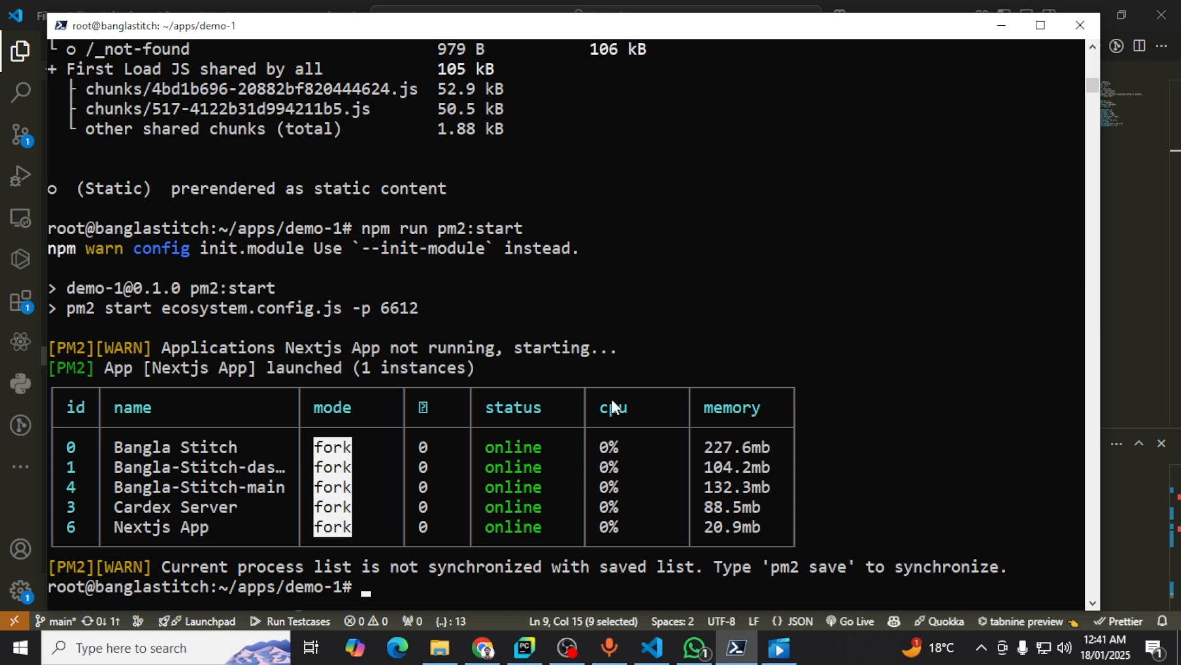
pyautogui.click(121, 533)
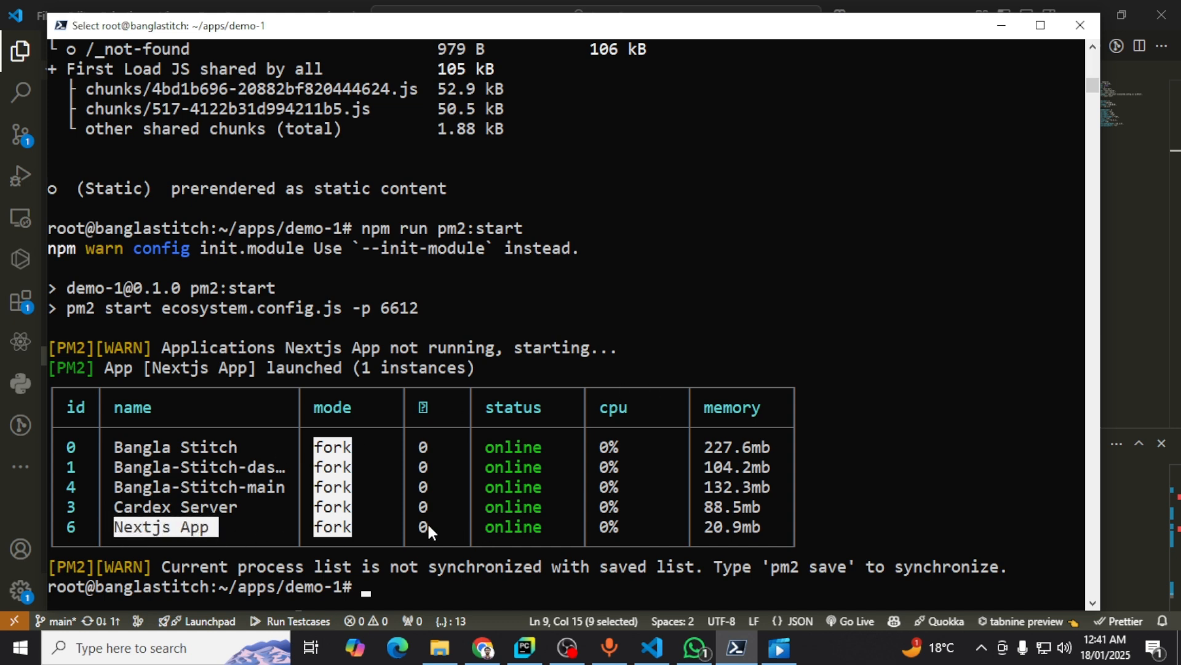
pyautogui.click(407, 589)
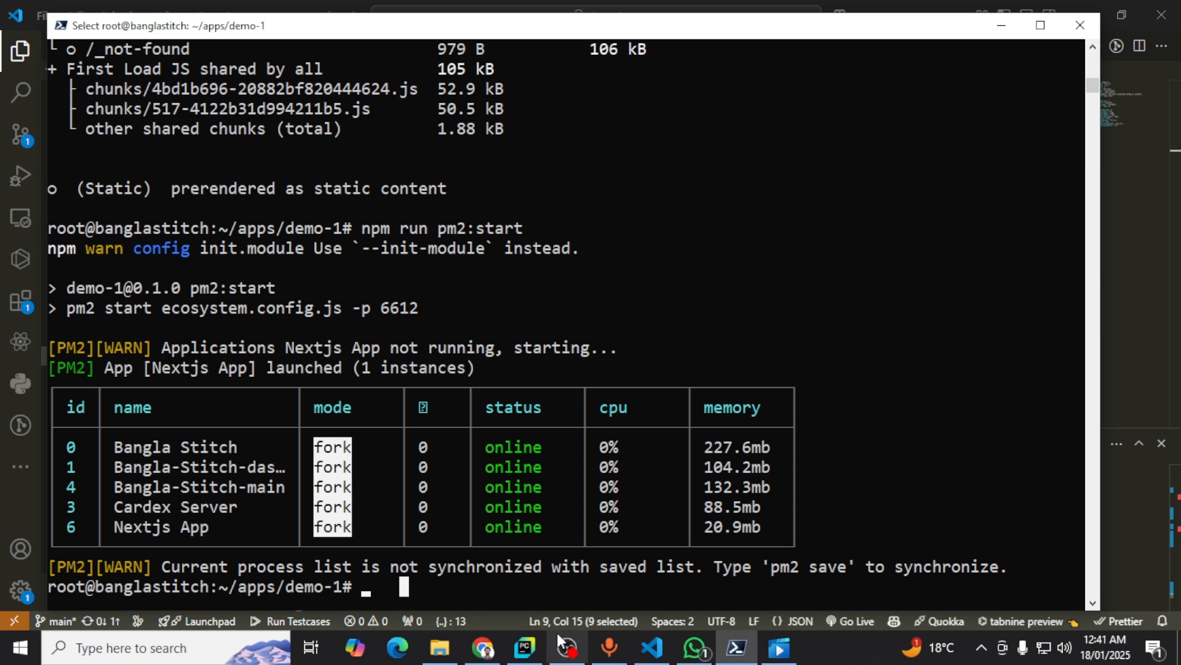
pyautogui.click(483, 648)
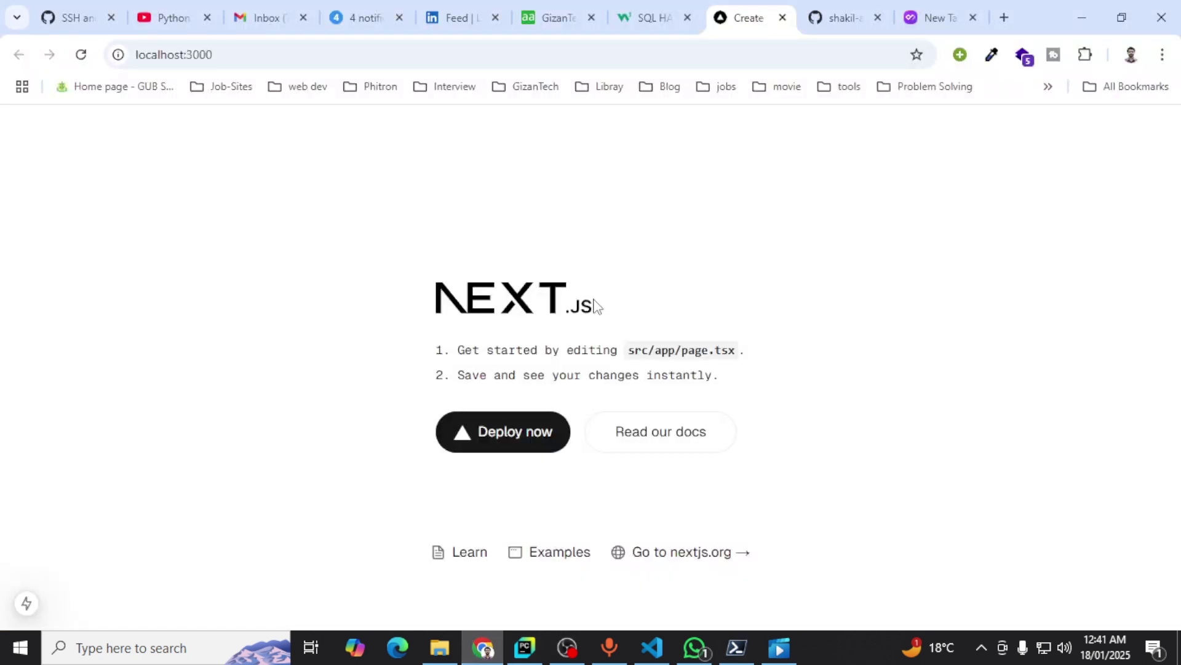
# Navigate aaPanel to Website > Proxy Project.
pyautogui.click(555, 20)
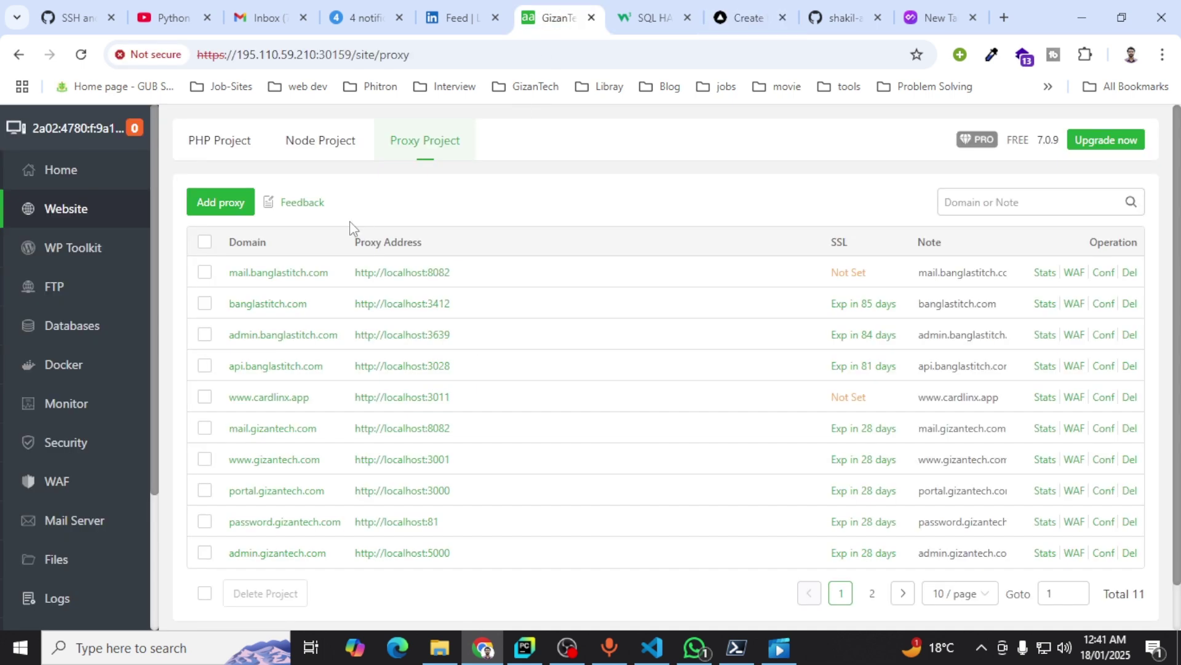
pyautogui.click(58, 170)
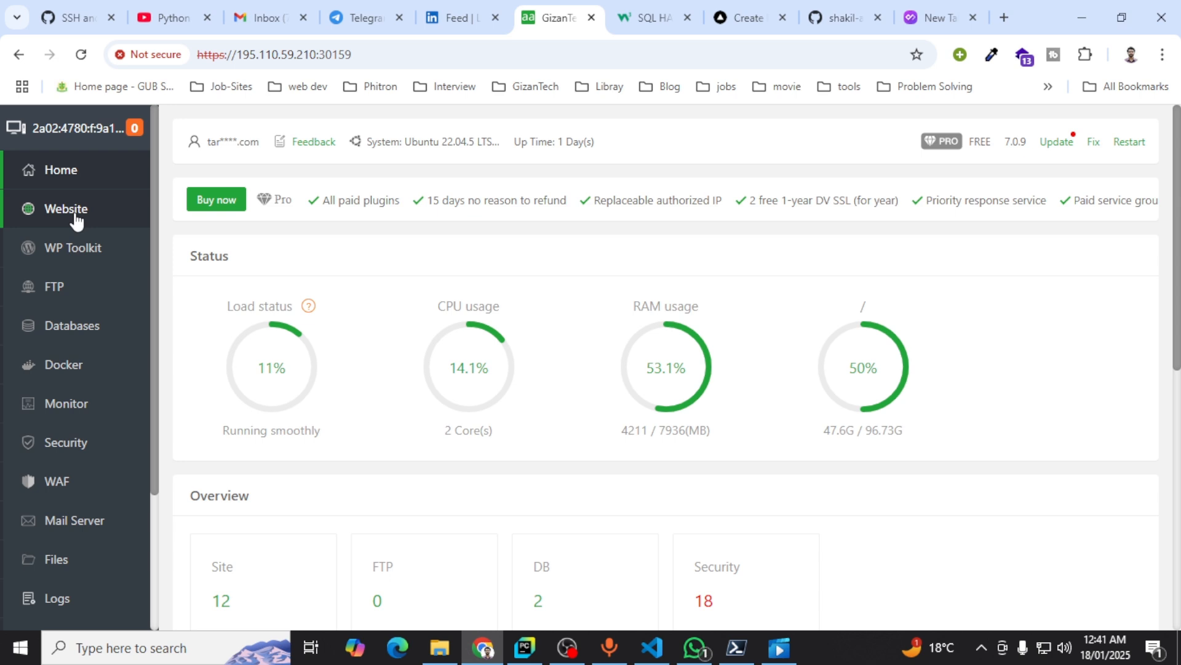
pyautogui.click(72, 215)
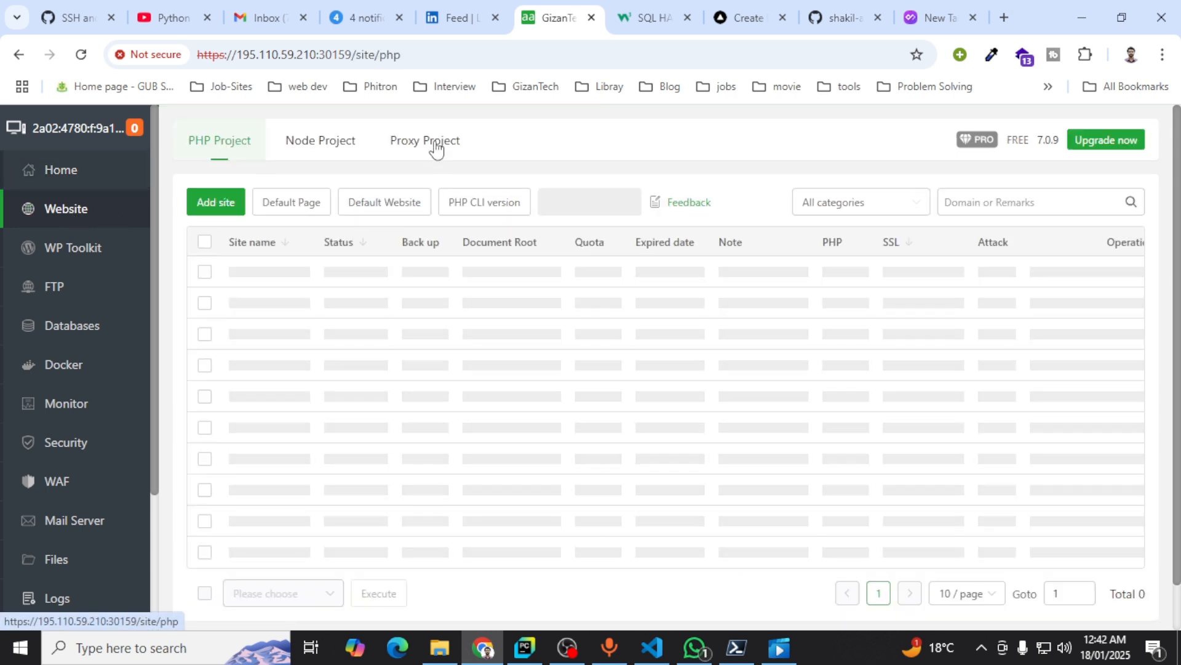
pyautogui.click(431, 142)
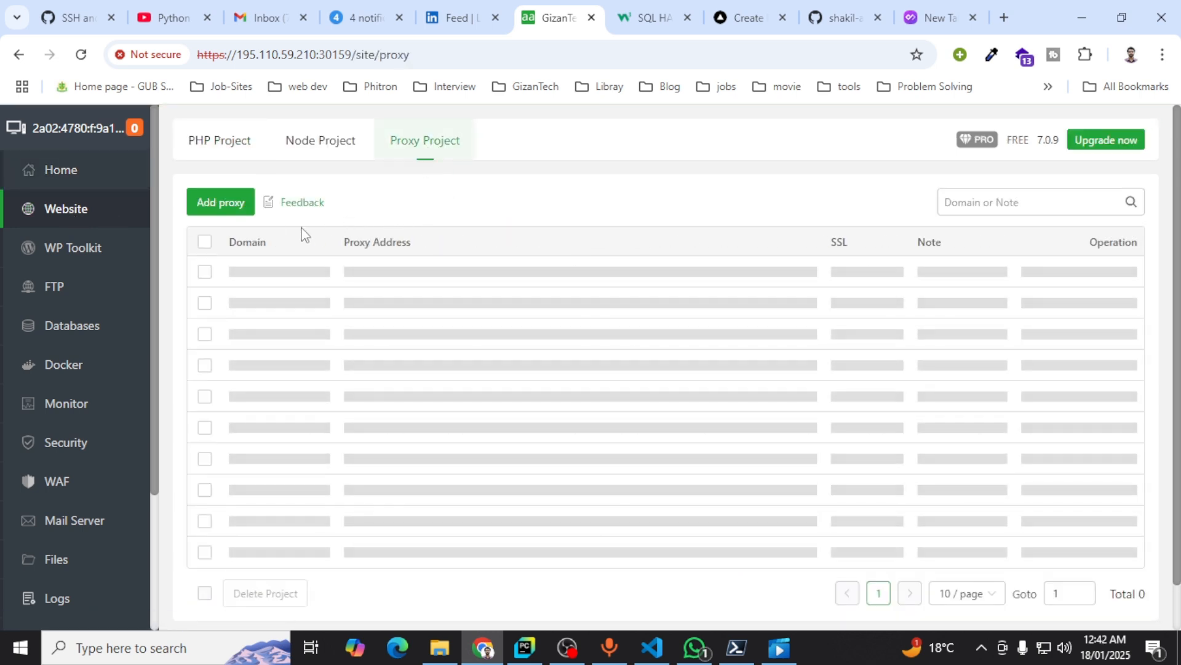
pyautogui.click(219, 201)
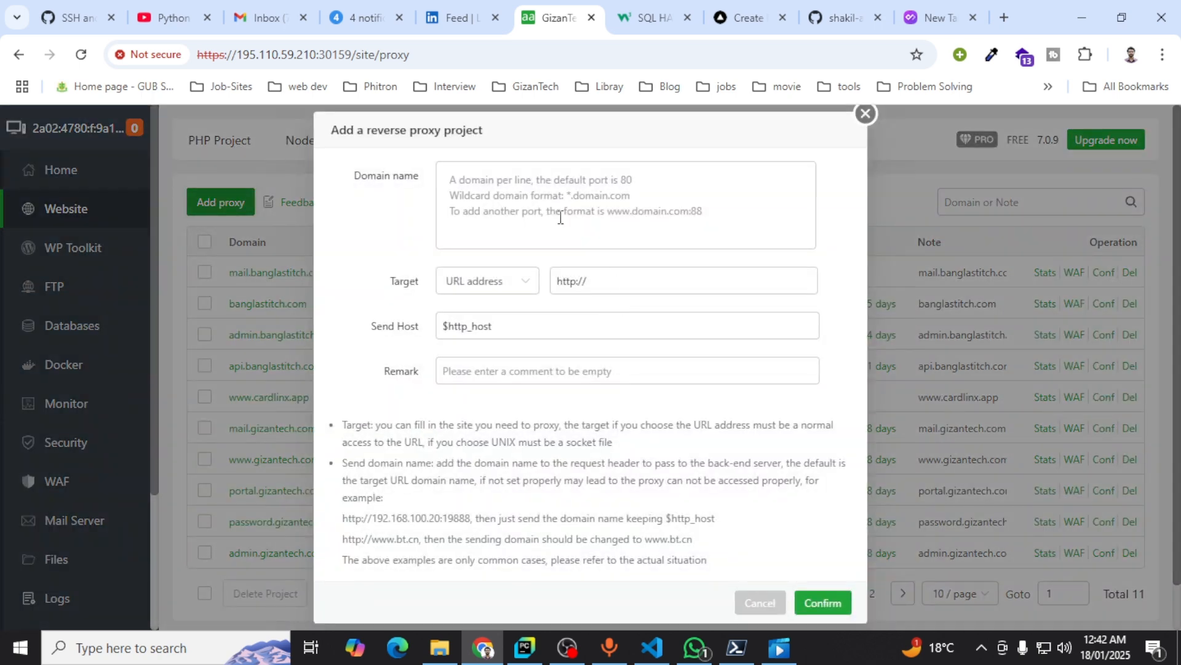
pyautogui.click(560, 217)
pyautogui.write('test.')
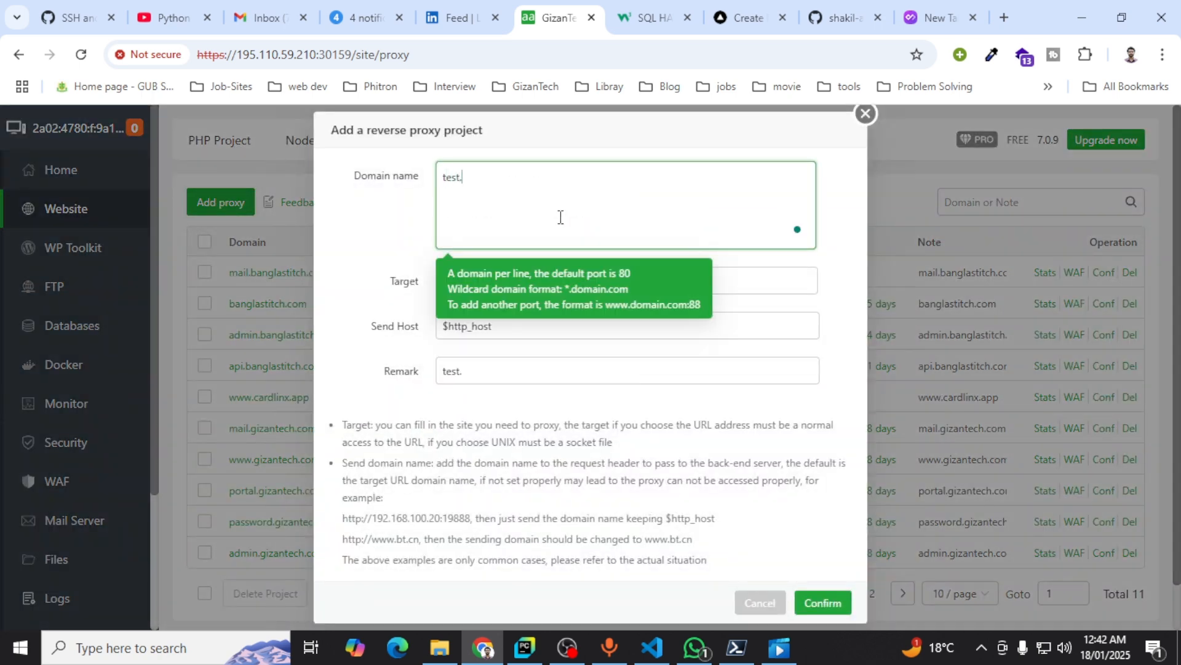
pyautogui.write('bangla')
pyautogui.write('stit')
pyautogui.write('ch.c')
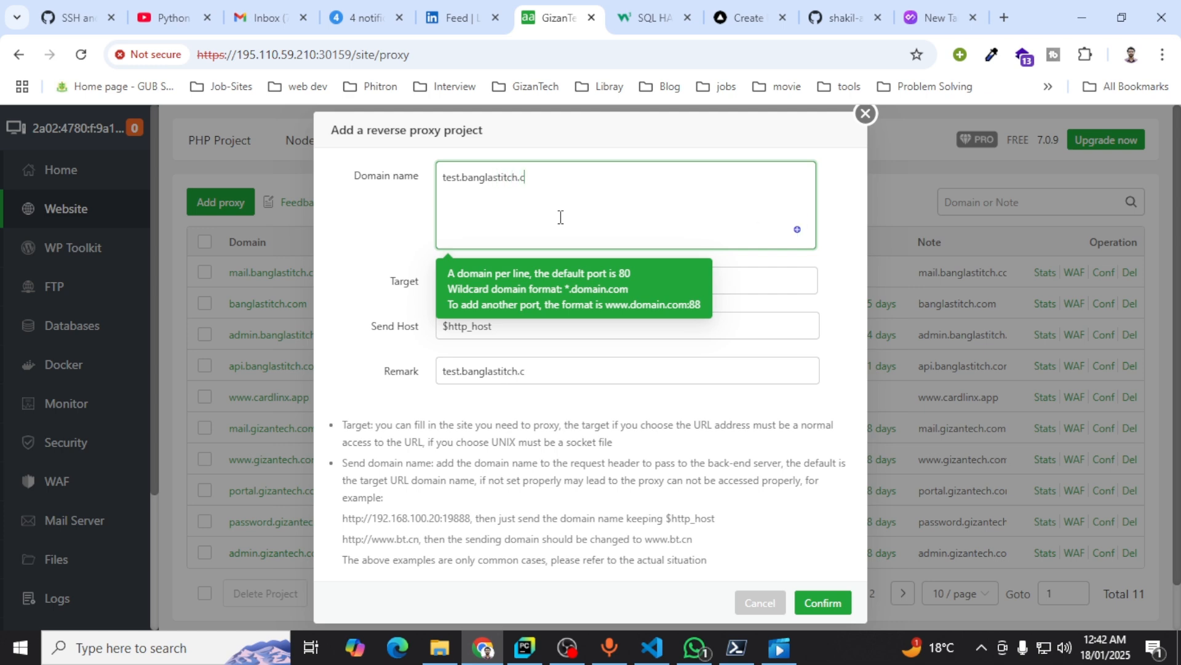
pyautogui.write('om')
pyautogui.click(634, 281)
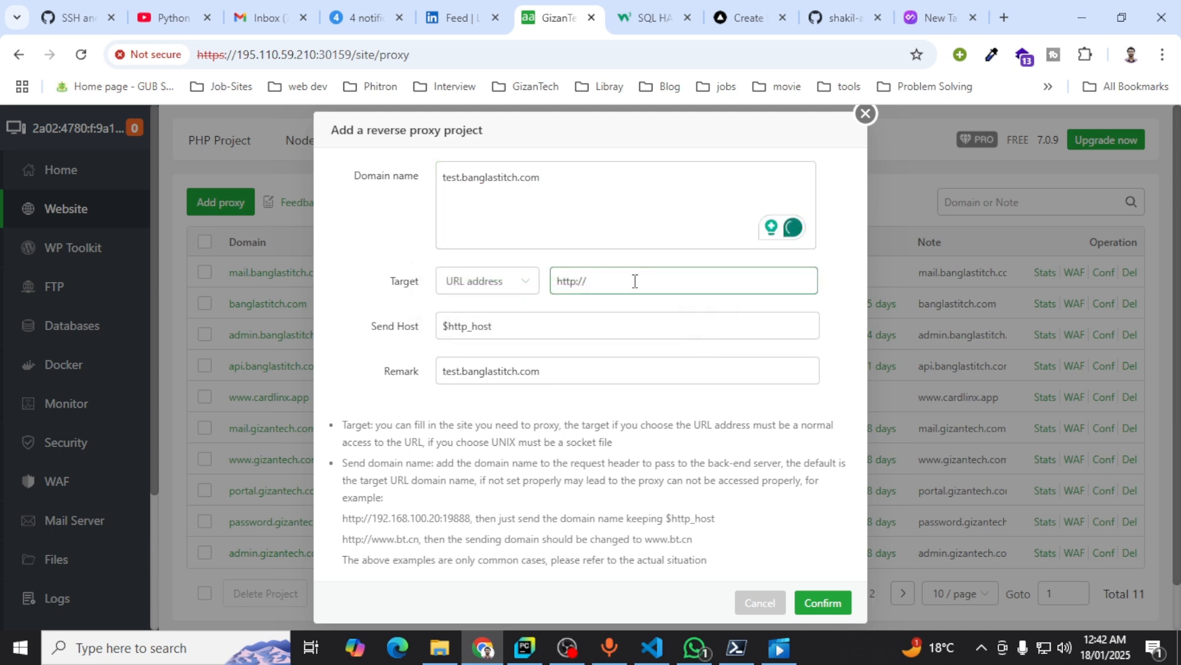
pyautogui.write('loca')
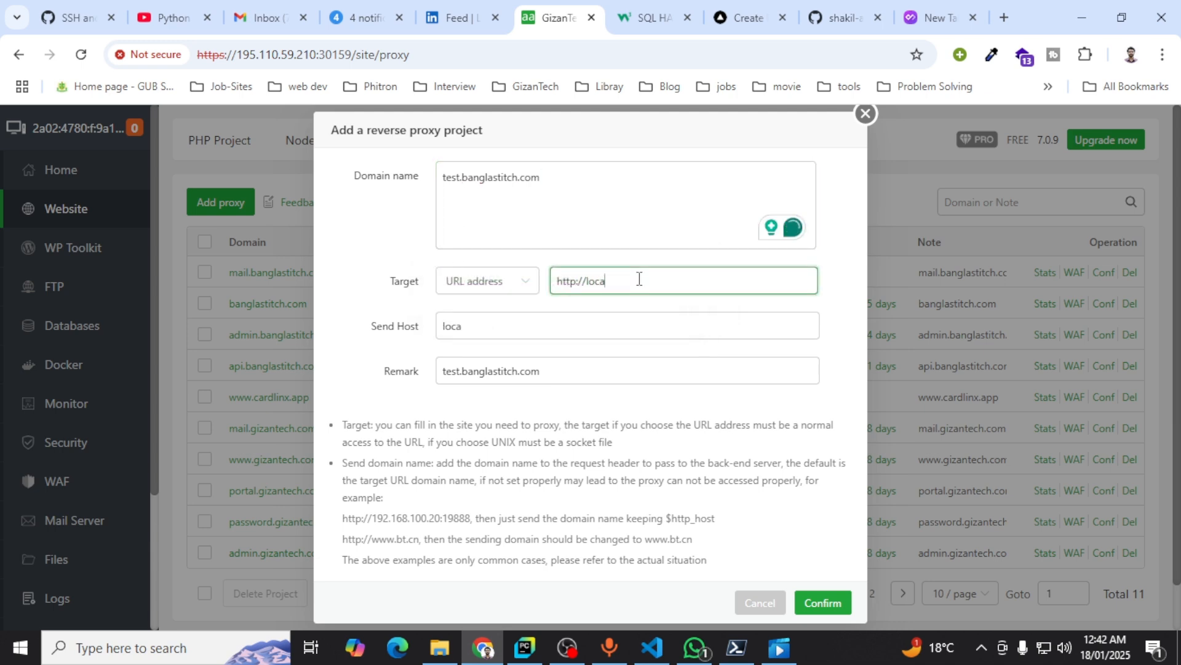
pyautogui.write('lhost:')
# Save the PM2 process list with pm2 save and list the running processes.
pyautogui.click(737, 637)
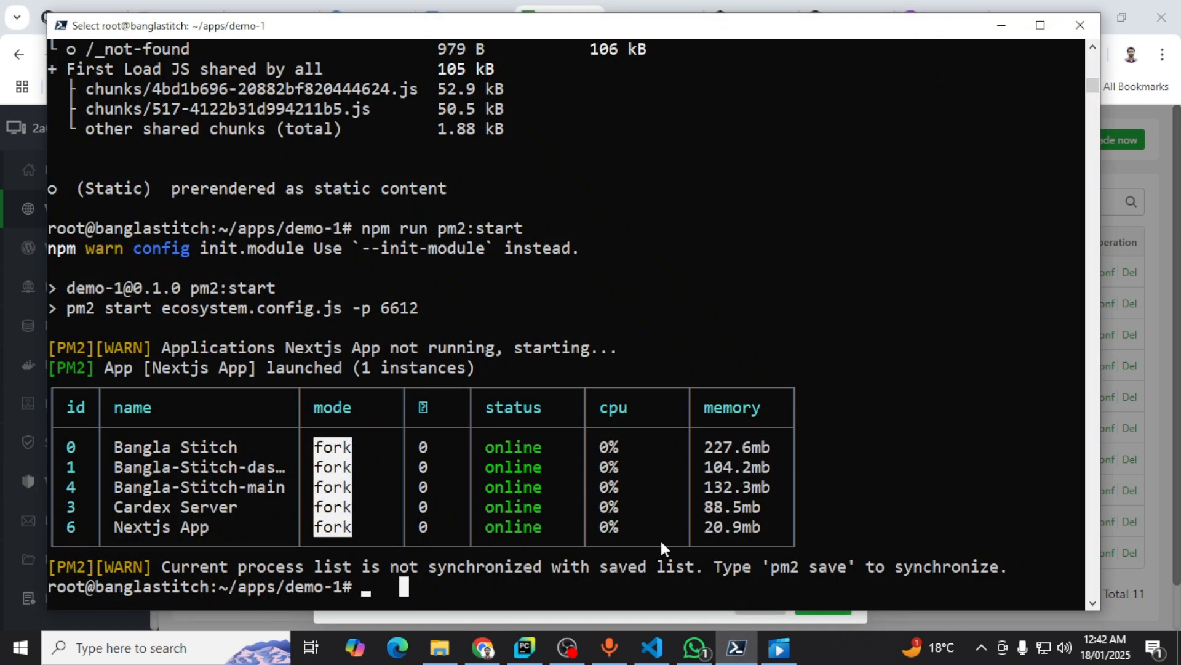
pyautogui.scroll(-1, 674, 522)
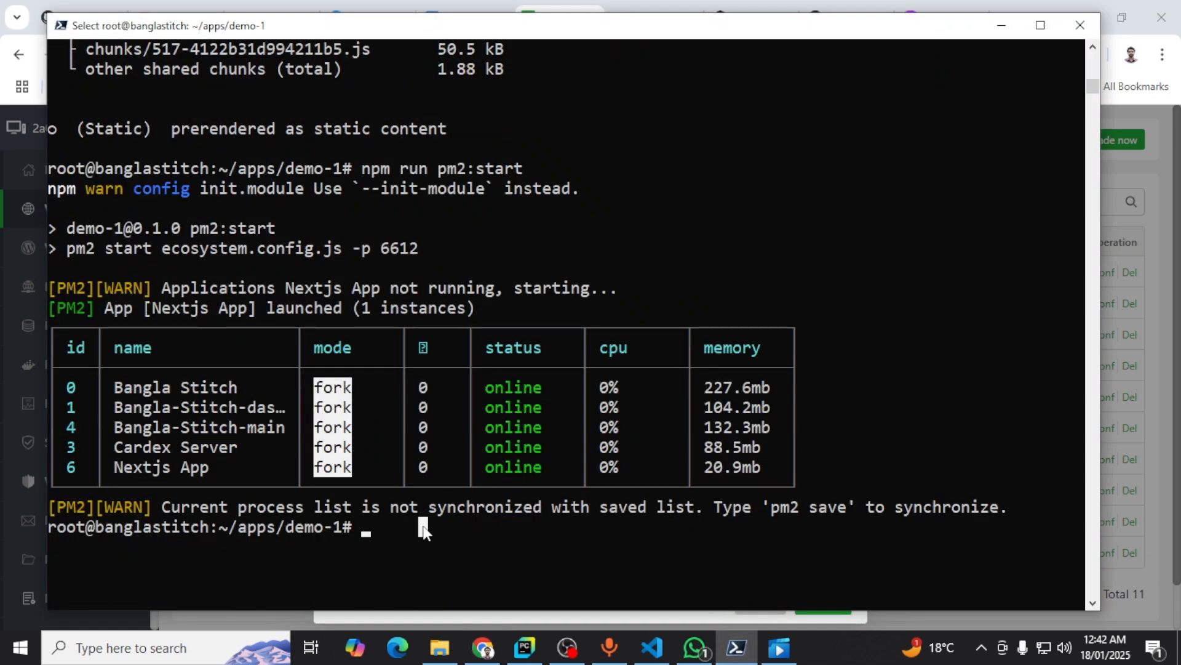
pyautogui.click(422, 526)
pyautogui.write('pm2')
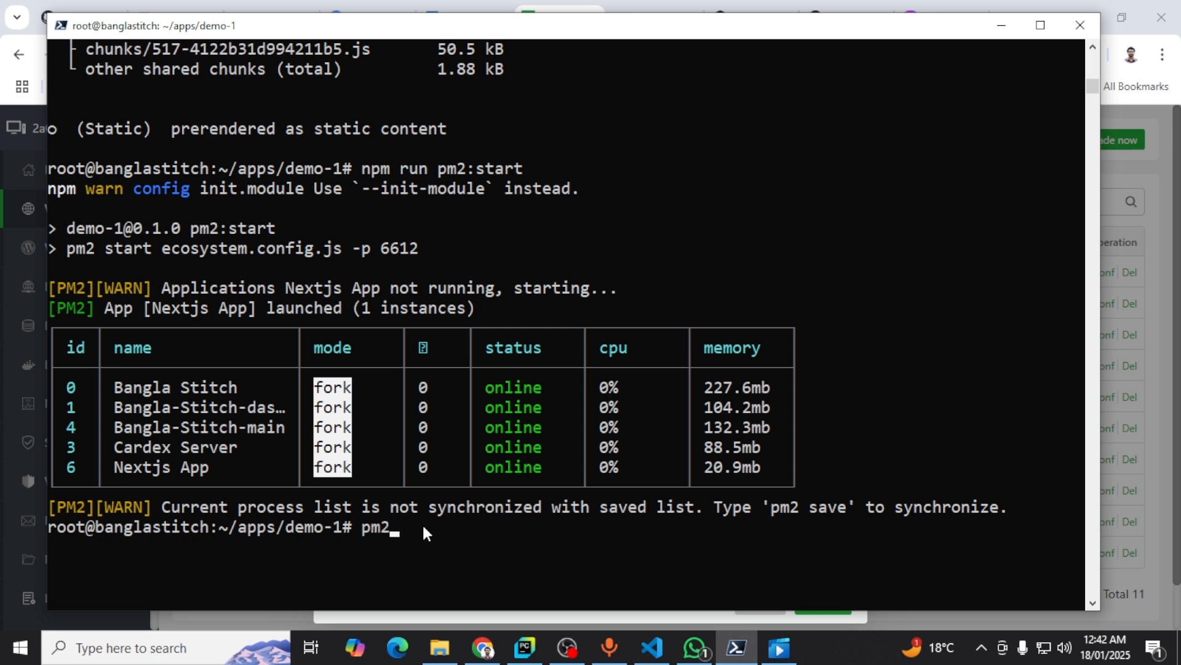
pyautogui.write(' sve')
pyautogui.press('Return')
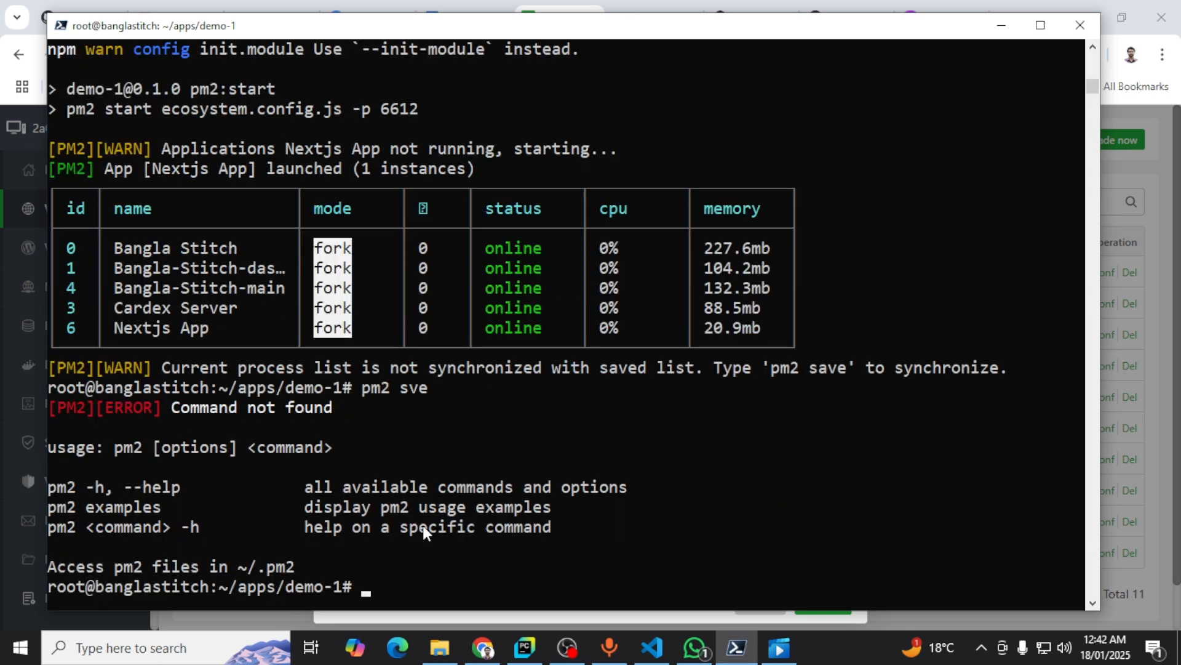
pyautogui.press('Up')
pyautogui.press('BackSpace')
pyautogui.press('BackSpace')
pyautogui.write('av')
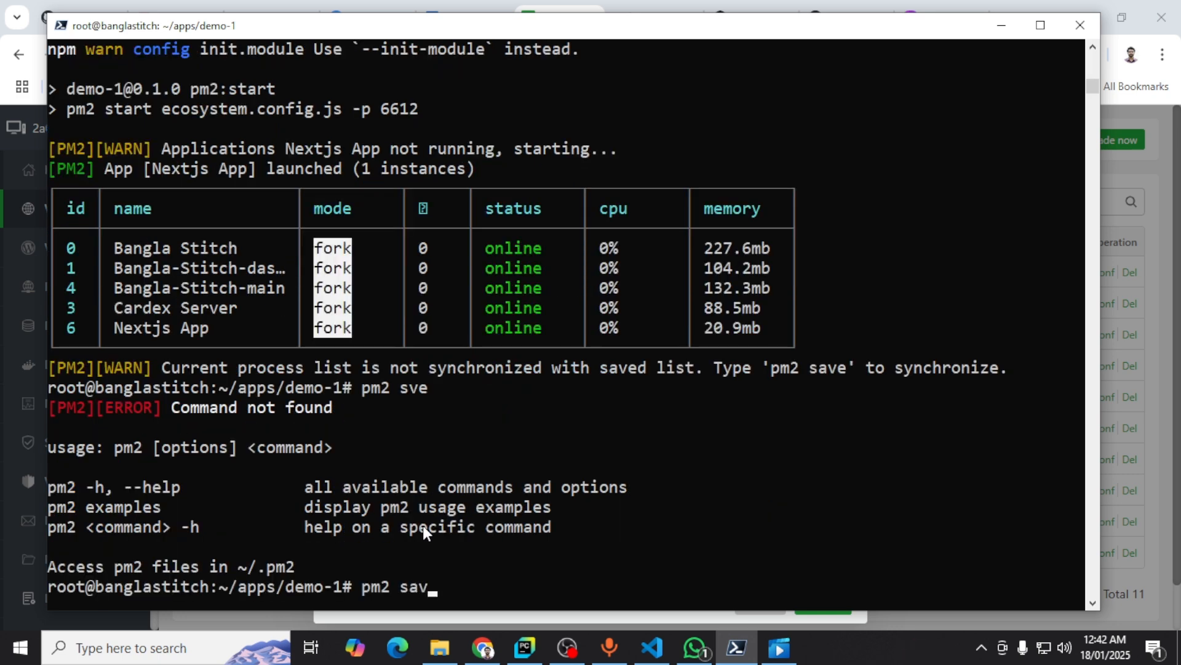
pyautogui.write('e')
pyautogui.press('Return')
pyautogui.write('pm2')
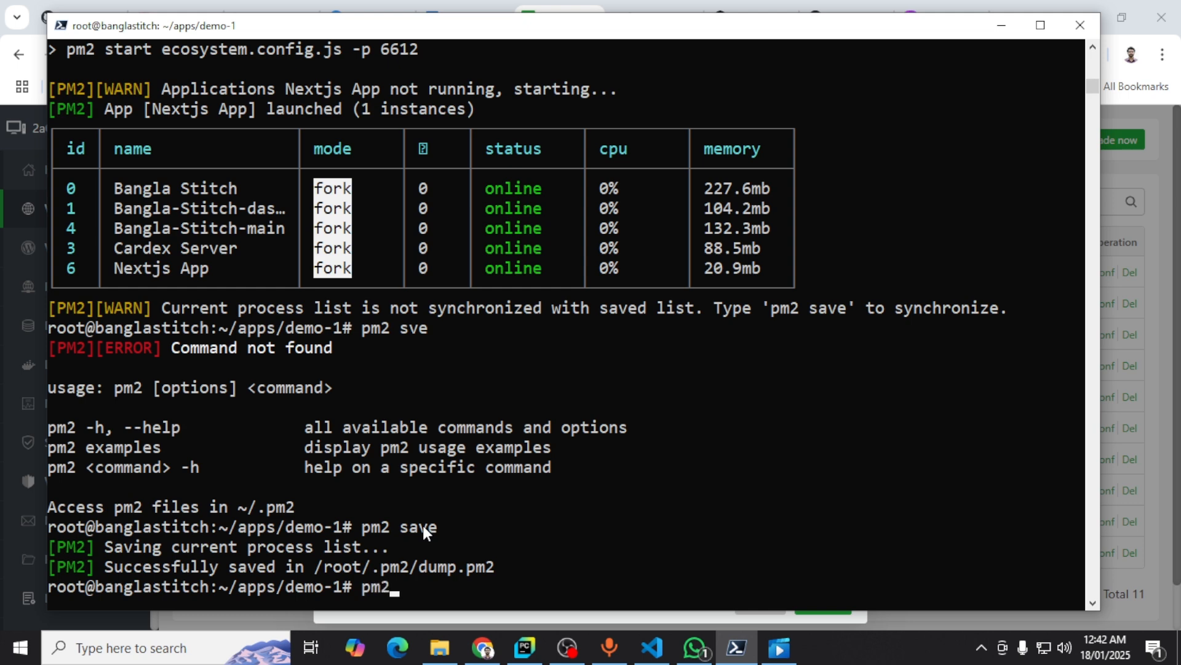
pyautogui.write(' list')
pyautogui.press('Return')
pyautogui.scroll(-1, 423, 519)
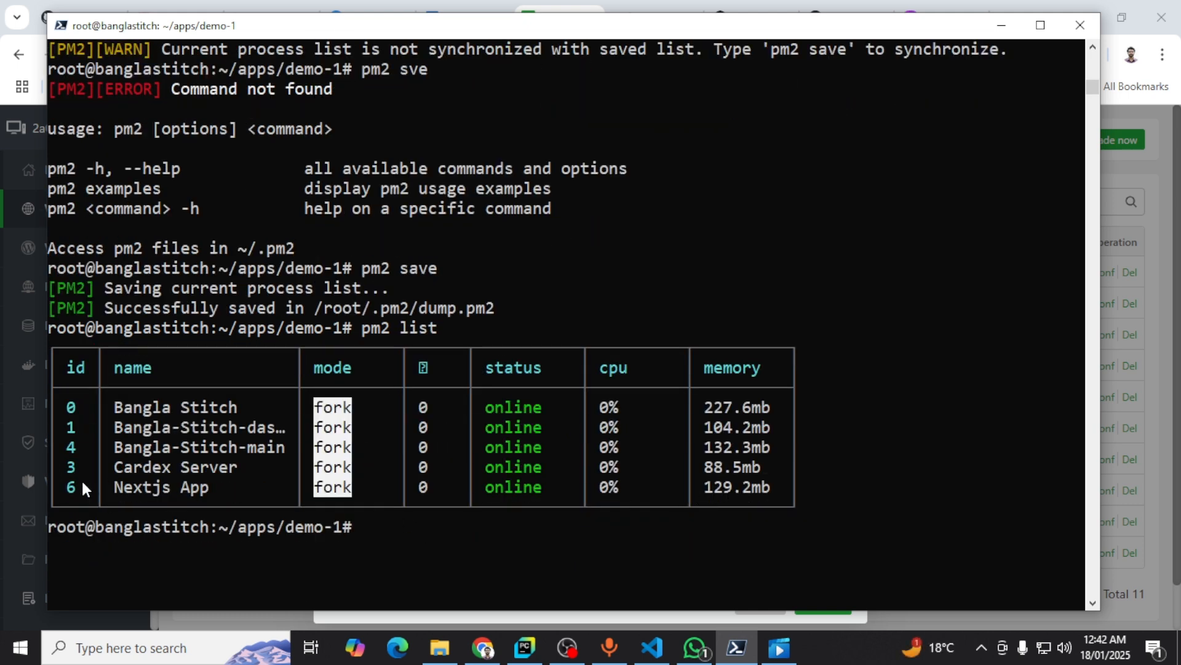
# Read pm2 logs 6, copy port 6612 where Nextjs App is ready, and return to the proxy form.
pyautogui.click(394, 535)
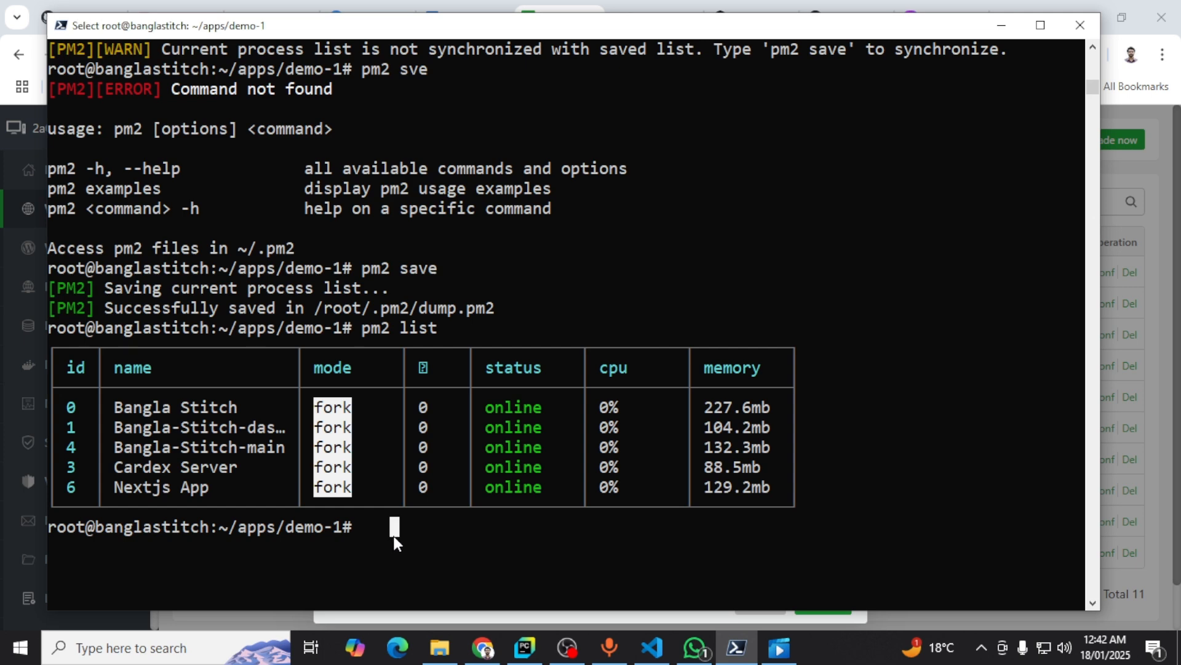
pyautogui.write('[')
pyautogui.write('pm2')
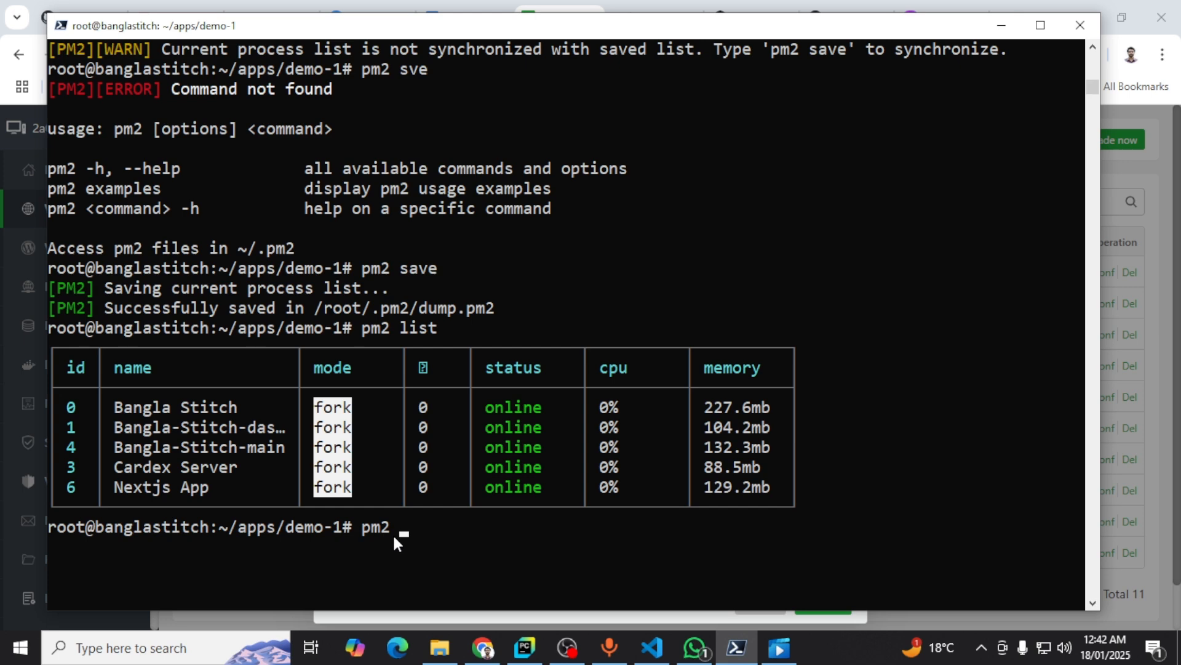
pyautogui.write('logs ')
pyautogui.write('6')
pyautogui.press('Return')
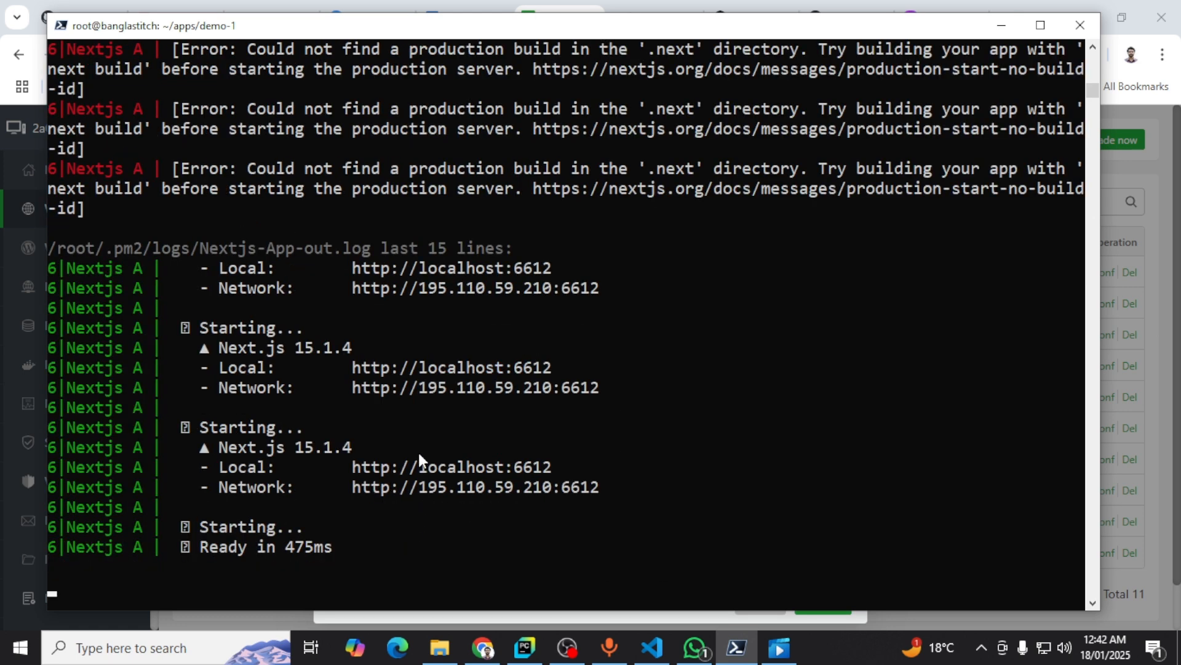
pyautogui.moveTo(516, 464); pyautogui.dragTo(550, 473)
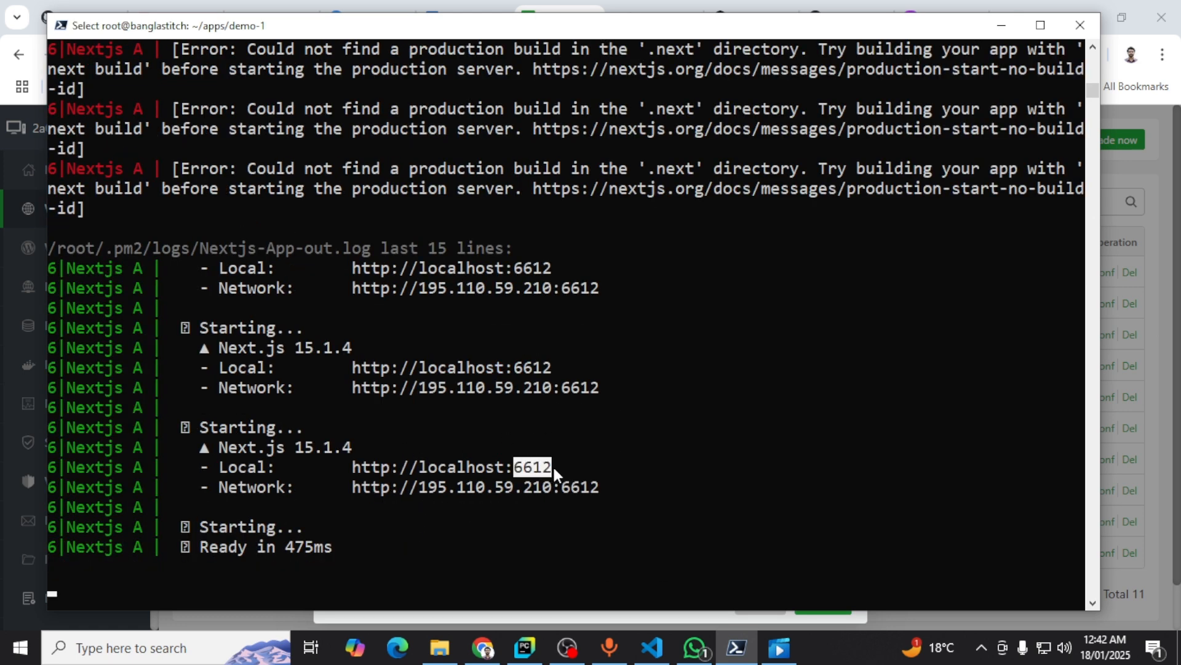
pyautogui.press('Right')
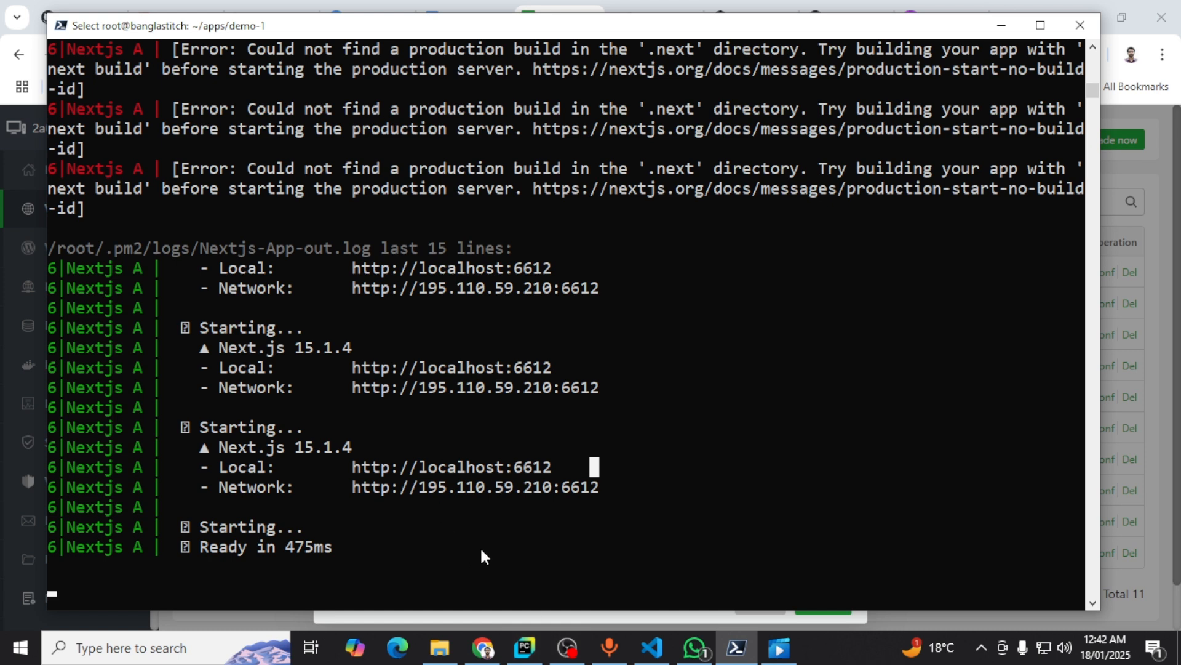
pyautogui.click(483, 647)
pyautogui.write('http://localhost:')
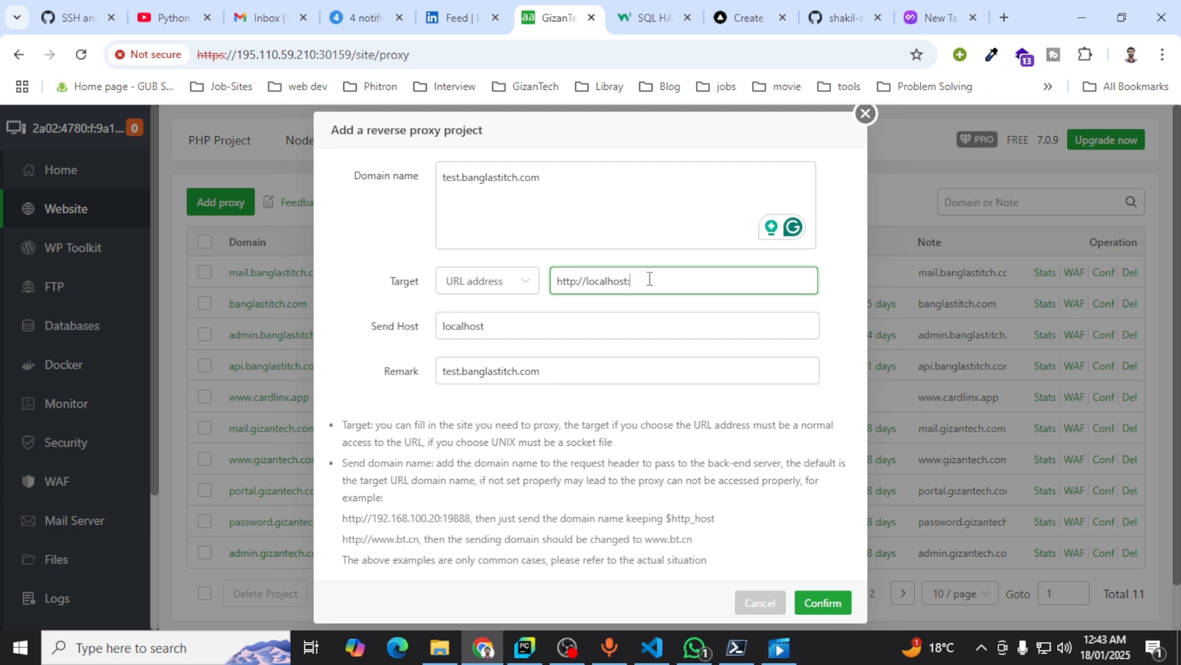
pyautogui.write('612')
pyautogui.click(813, 601)
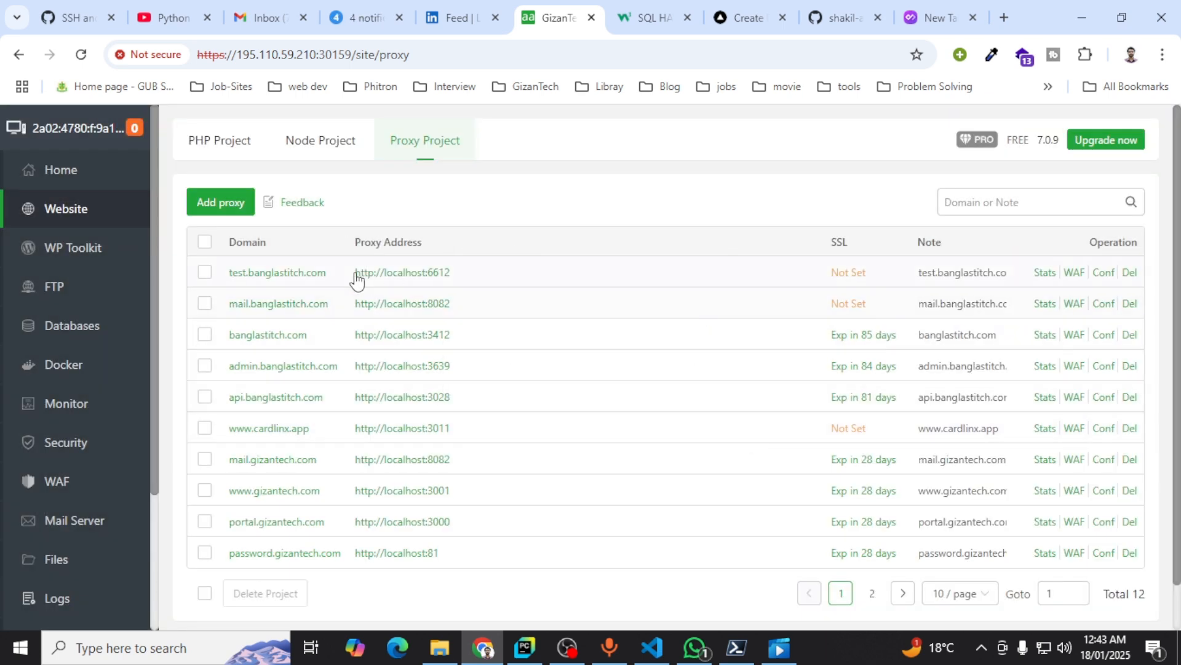
pyautogui.click(288, 274)
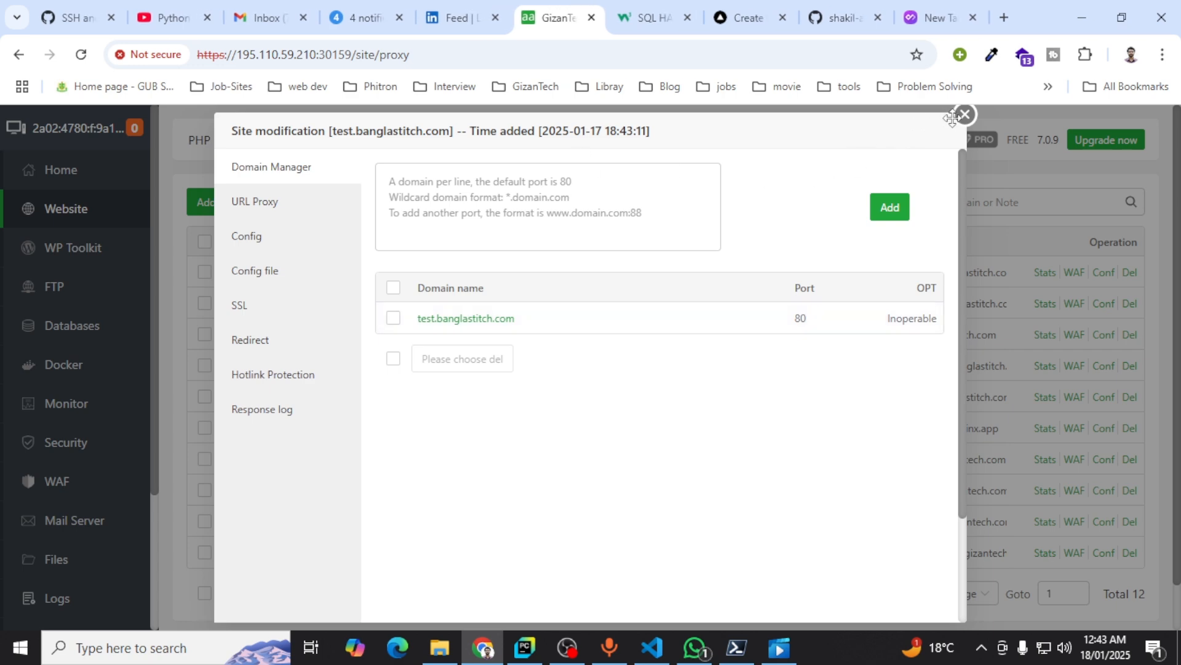
# Request a Let's Encrypt certificate for test.banglastitch.com with all domains selected.
pyautogui.click(964, 115)
pyautogui.click(842, 272)
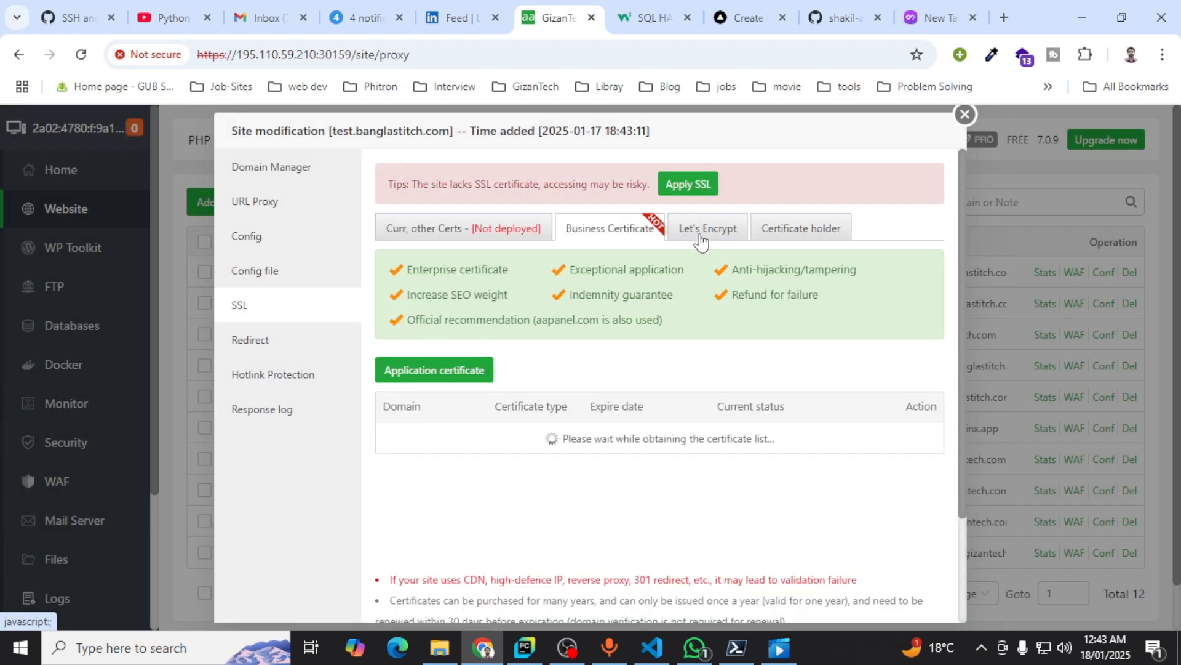
pyautogui.click(702, 231)
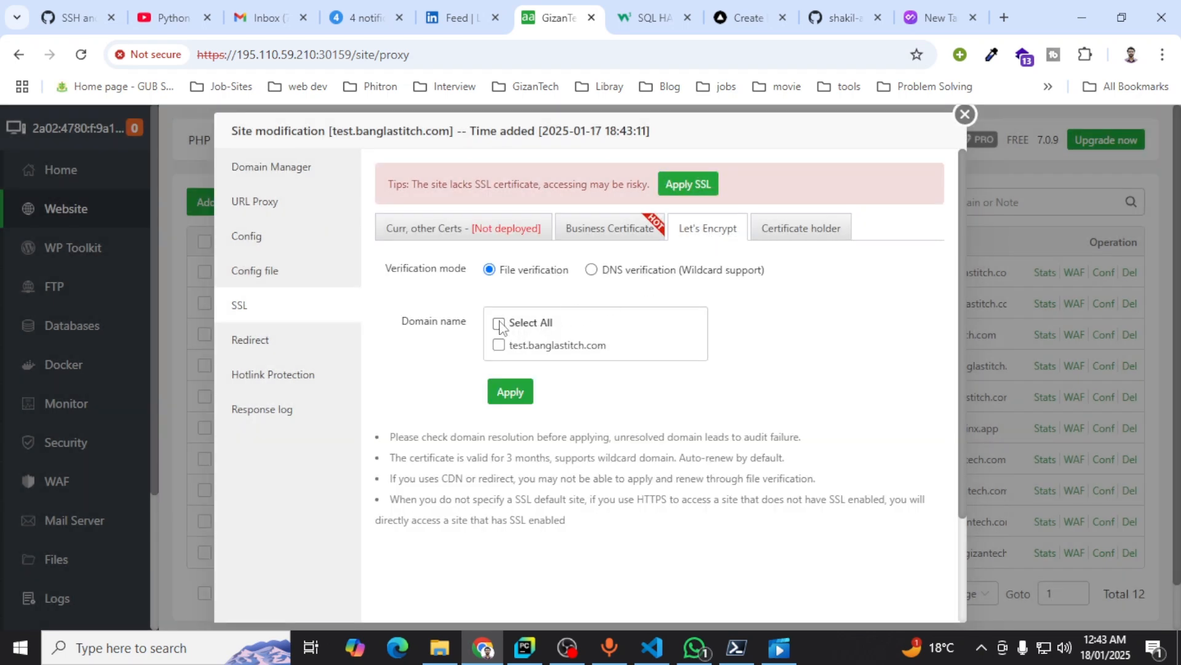
pyautogui.click(499, 322)
pyautogui.click(506, 397)
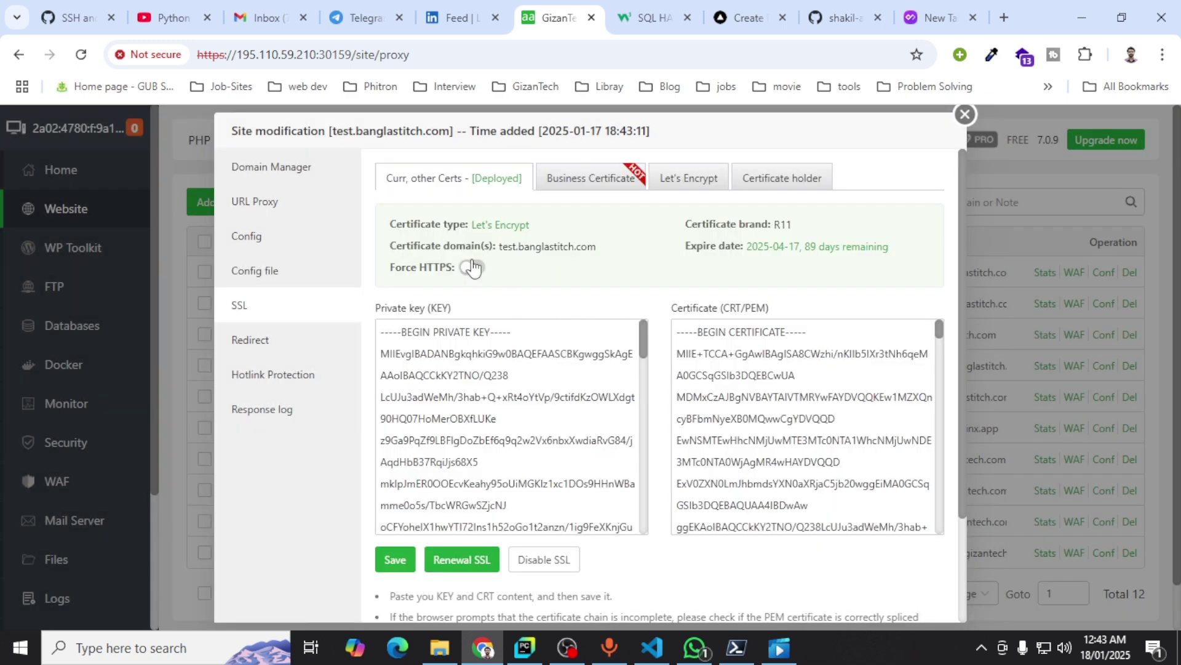
# Enable Force HTTPS, save the certificate settings and leave the site settings.
pyautogui.click(469, 267)
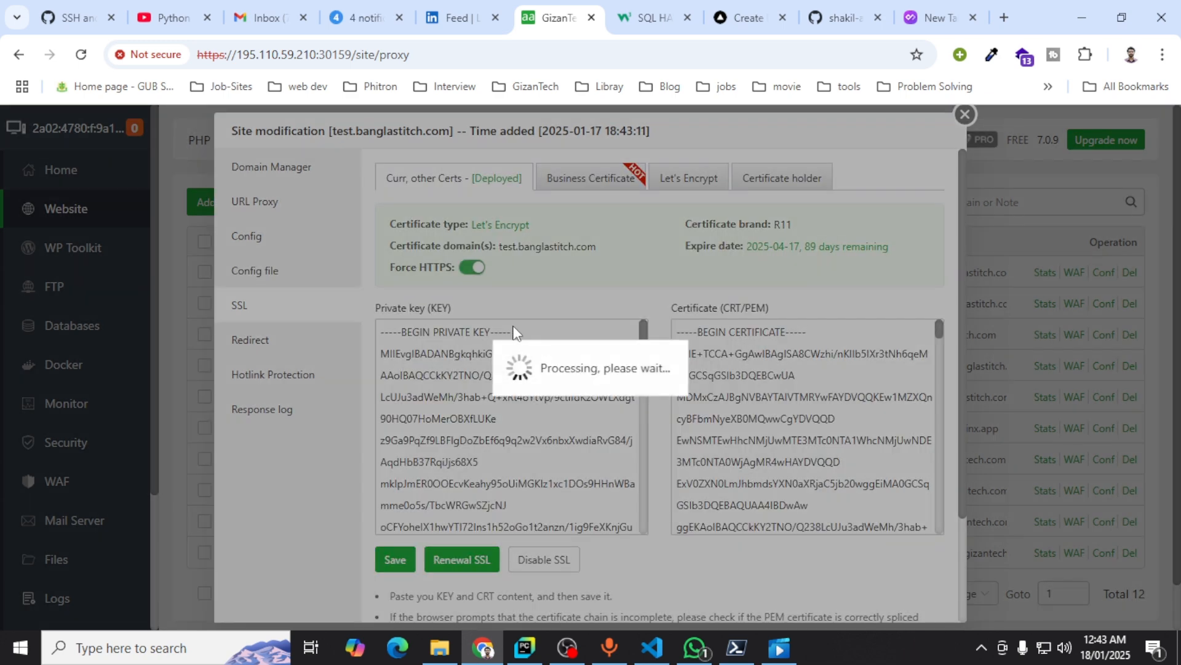
pyautogui.click(392, 559)
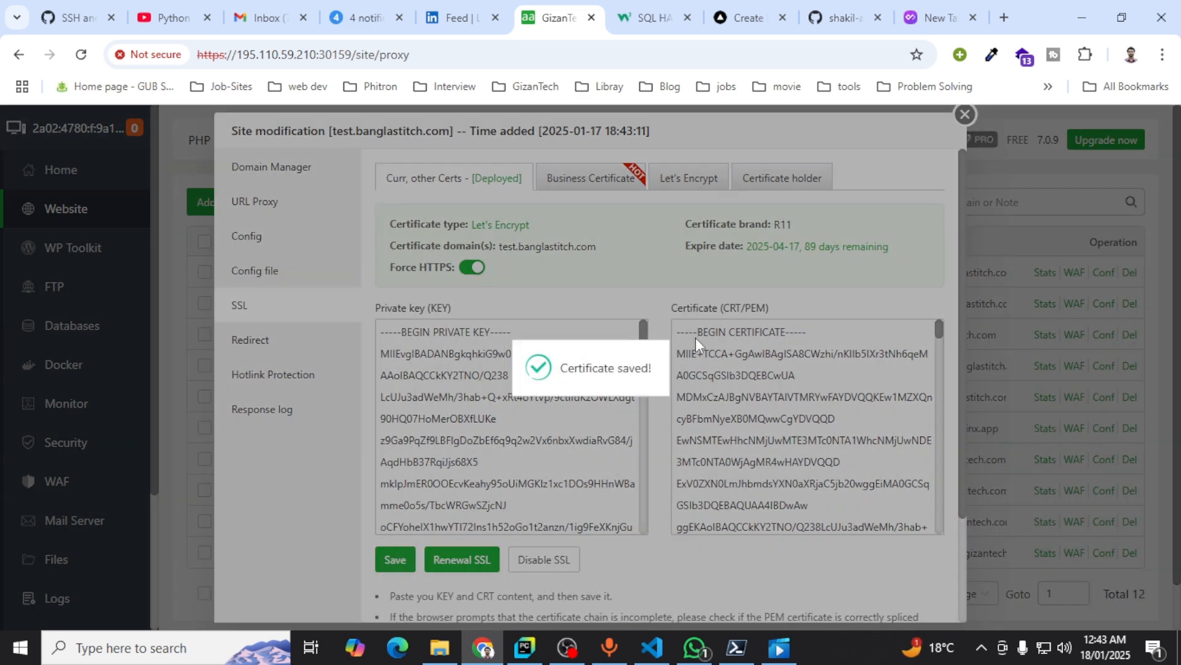
pyautogui.click(964, 115)
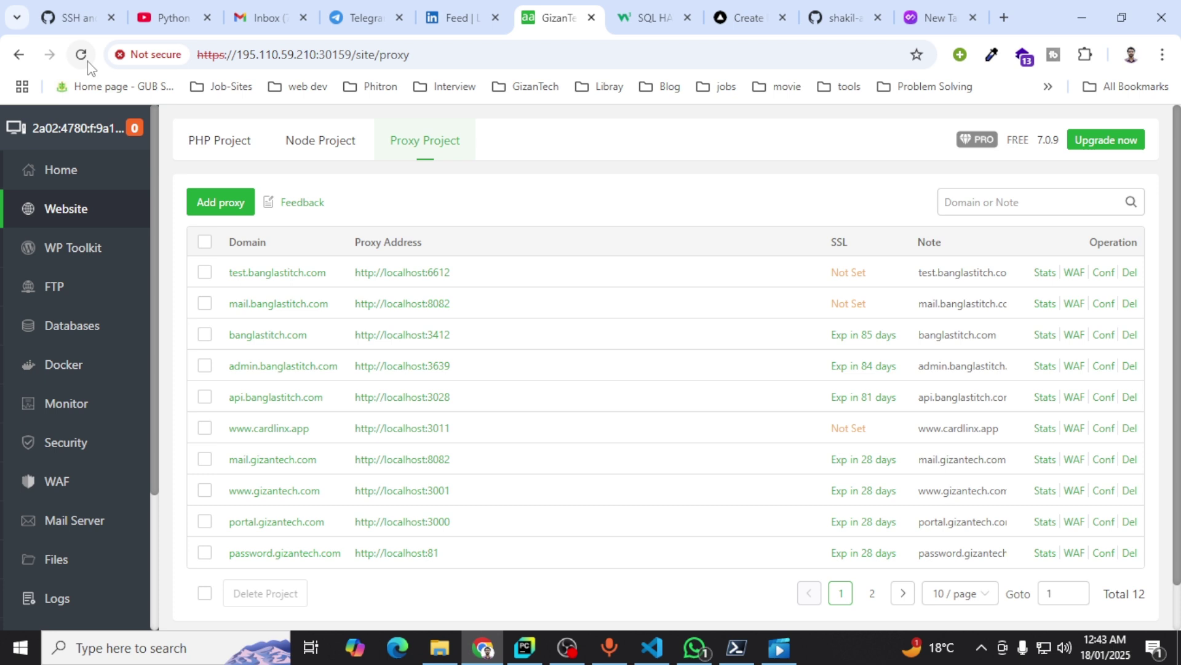
# Reload the proxy list showing SSL expiring in 89 days, check the Nextjs App logs, and revisit test.banglastitch.com.
pyautogui.click(81, 55)
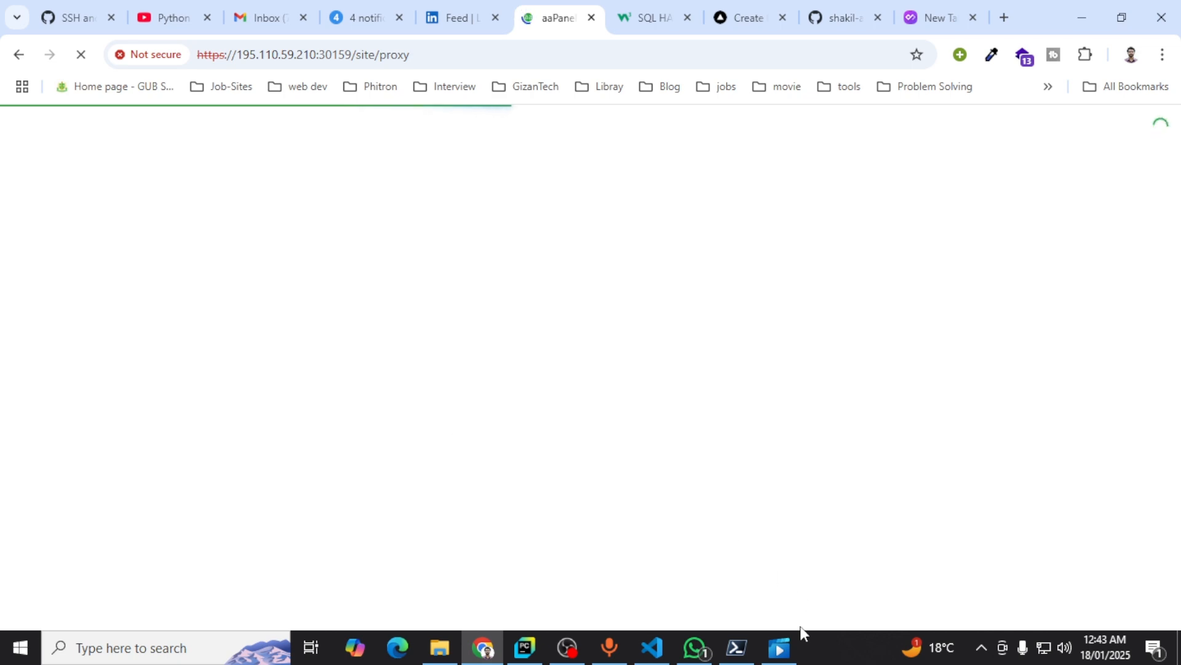
pyautogui.click(736, 653)
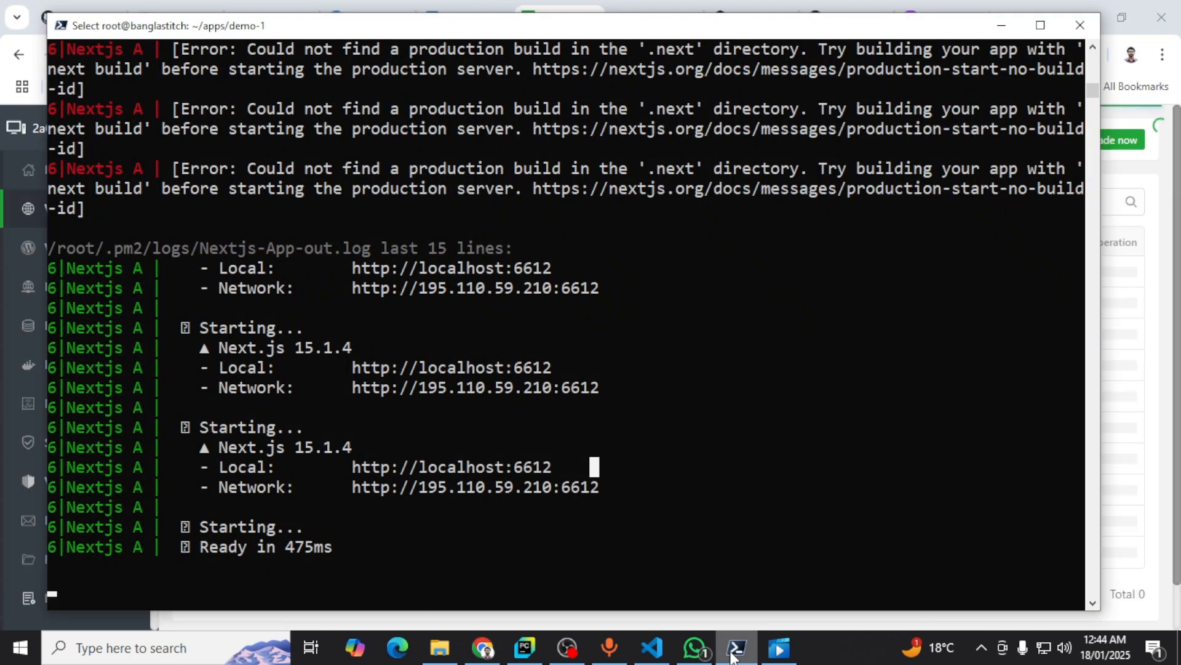
pyautogui.click(736, 653)
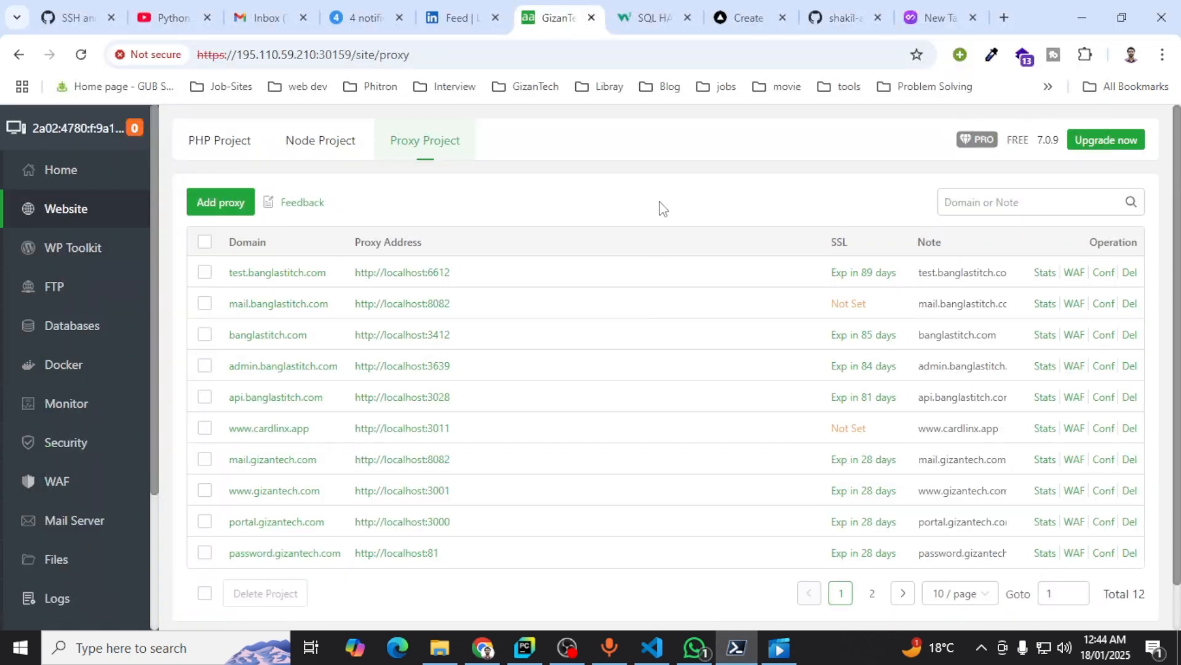
pyautogui.click(262, 273)
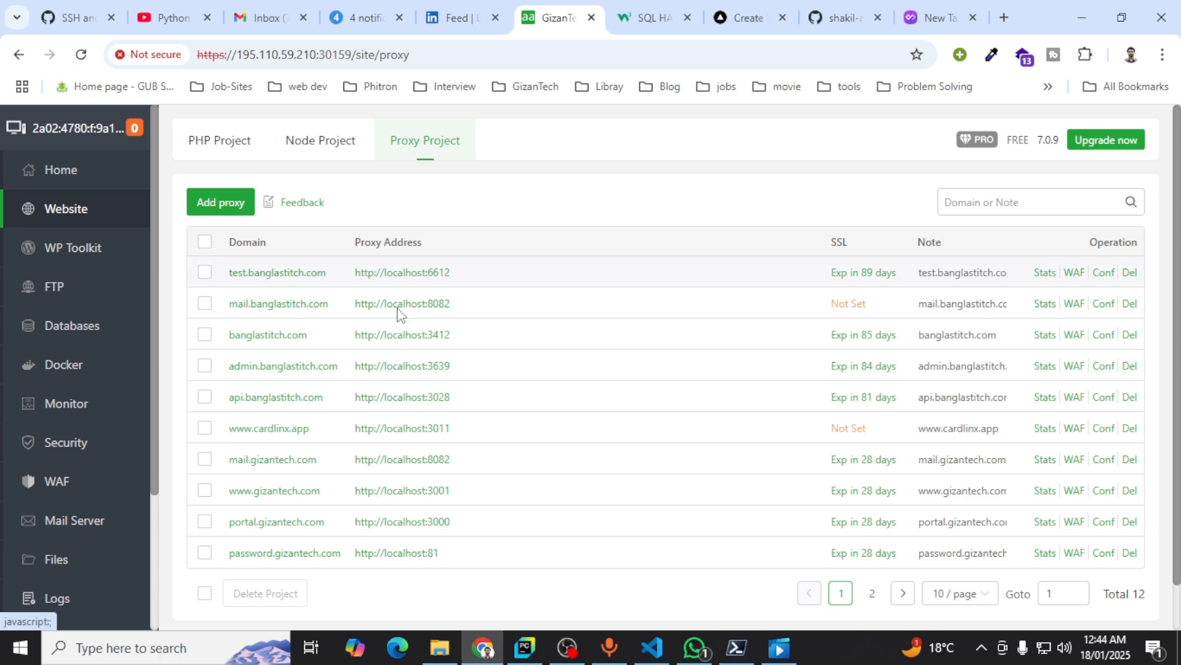